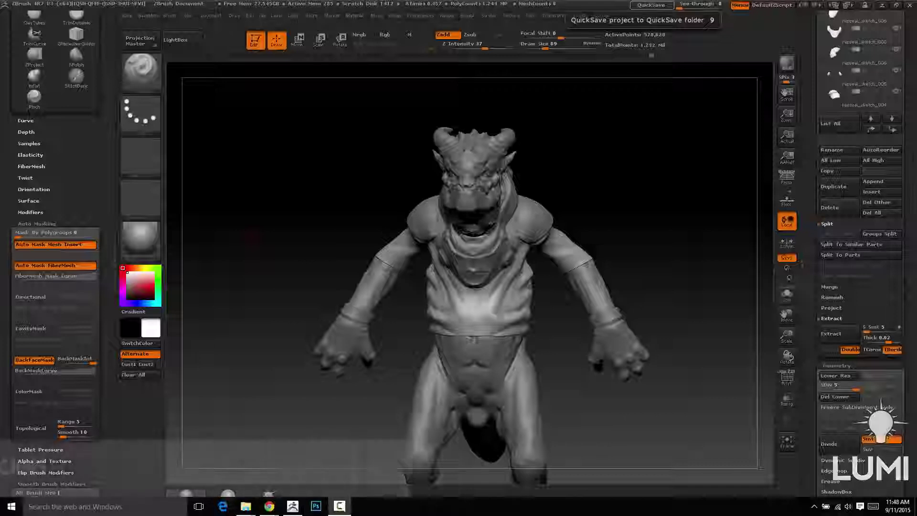
Step: Activate the repseal_sketch_004 shoulder-pad subtool, zoom onto the shoulder, and turn on PolyFrame
{"action": "left_click_drag", "start_coordinate": [649, 154], "coordinate": [505, 233]}
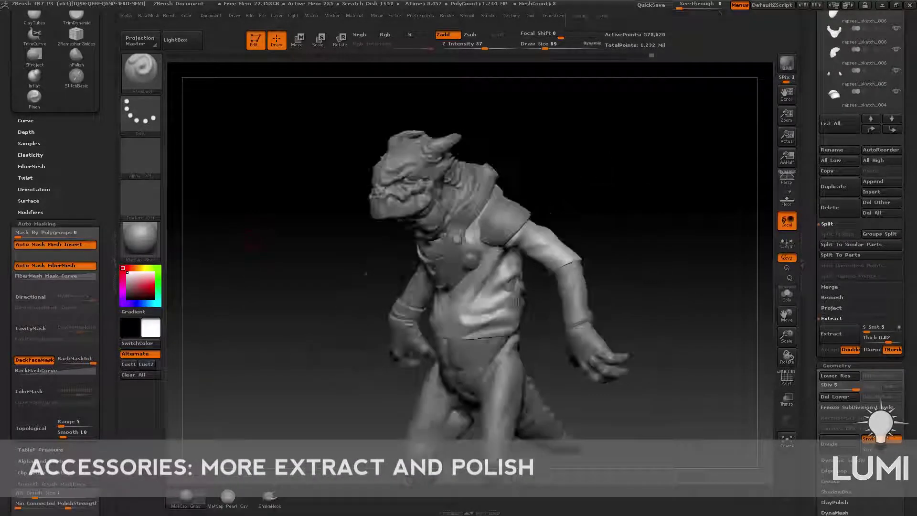
{"action": "left_click", "coordinate": [504, 233], "text": "alt"}
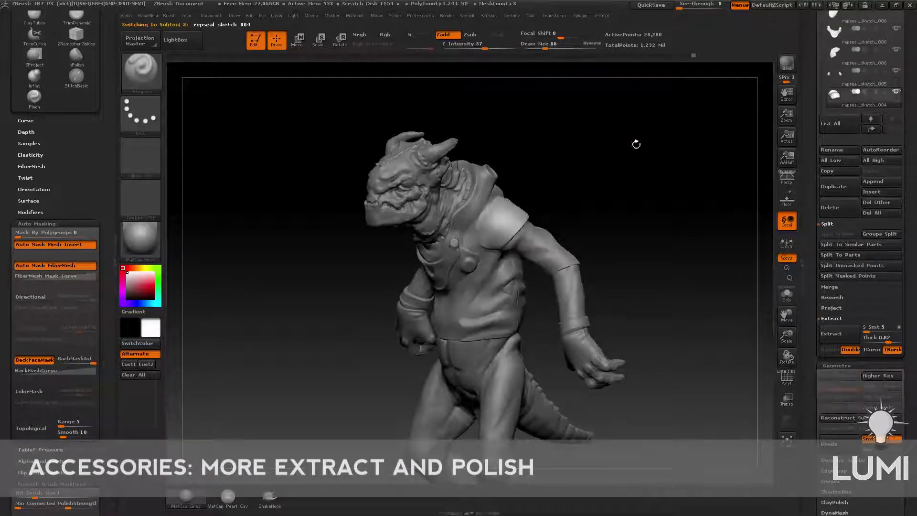
{"action": "left_click_drag", "start_coordinate": [787, 334], "coordinate": [782, 337]}
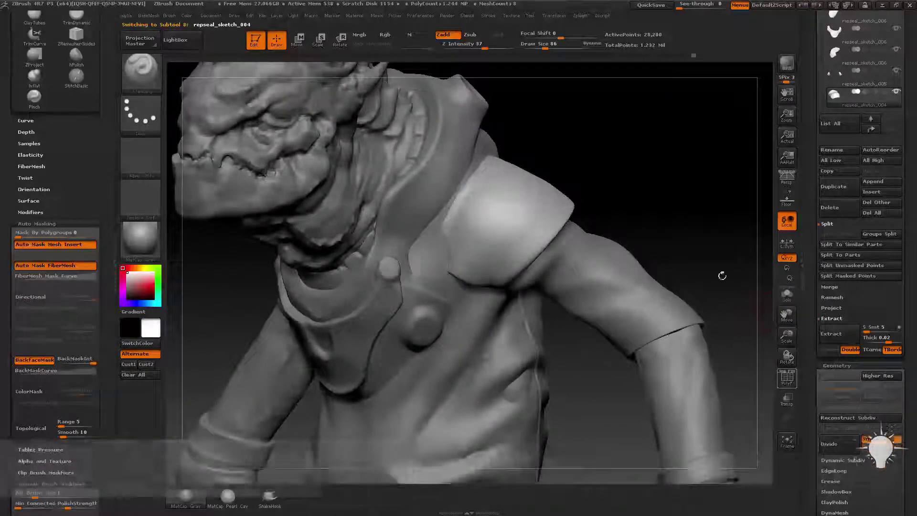
{"action": "left_click_drag", "start_coordinate": [721, 272], "coordinate": [650, 207]}
{"action": "key", "text": "shift+f"}
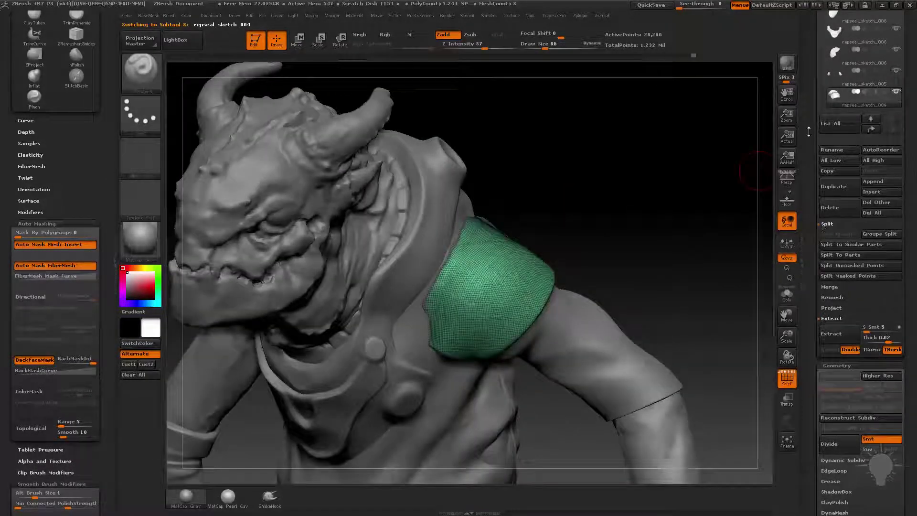
Step: Move repseal_sketch_004 to the top of the SubTool list
{"action": "scroll", "coordinate": [826, 235], "scroll_direction": "up", "scroll_amount": 5}
{"action": "left_click_drag", "start_coordinate": [729, 277], "coordinate": [744, 253]}
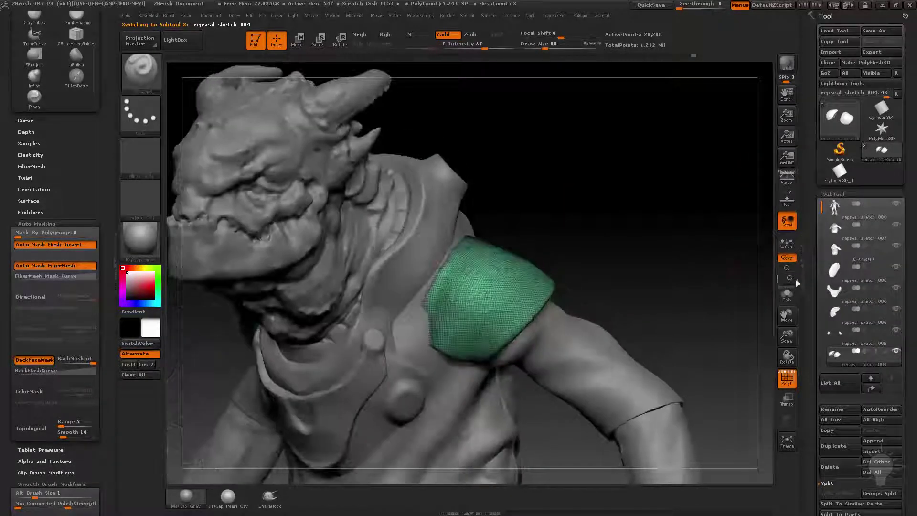
{"action": "scroll", "coordinate": [887, 125], "scroll_direction": "down", "scroll_amount": 4}
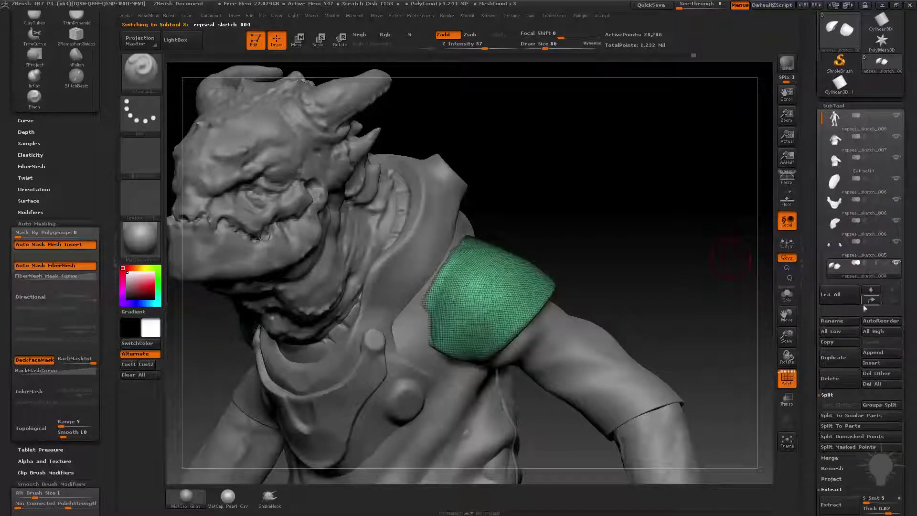
{"action": "key", "text": "b"}
{"action": "key", "text": "c"}
{"action": "key", "text": "b"}
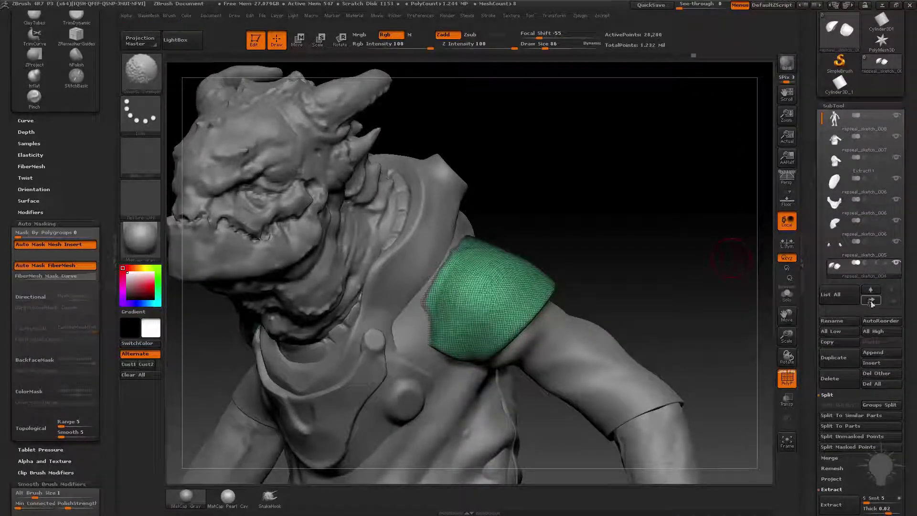
{"action": "left_click", "coordinate": [871, 300]}
{"action": "key", "text": "b"}
{"action": "key", "text": "s"}
{"action": "key", "text": "t"}
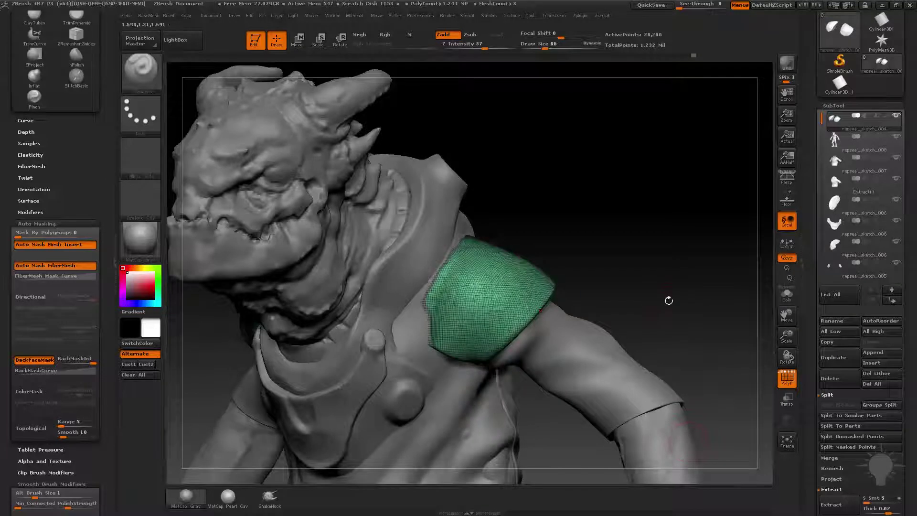
Step: Move Extract11 up to the top of the list, then reselect repseal_sketch_004
{"action": "left_click", "coordinate": [527, 243], "text": "alt"}
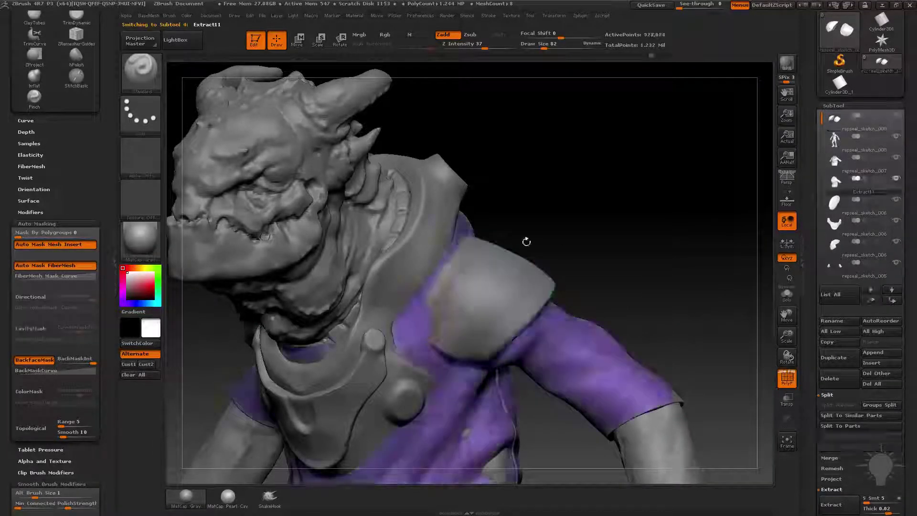
{"action": "key", "text": "b"}
{"action": "key", "text": "c"}
{"action": "key", "text": "b"}
{"action": "left_click", "coordinate": [871, 300]}
{"action": "key", "text": "b"}
{"action": "key", "text": "s"}
{"action": "key", "text": "t"}
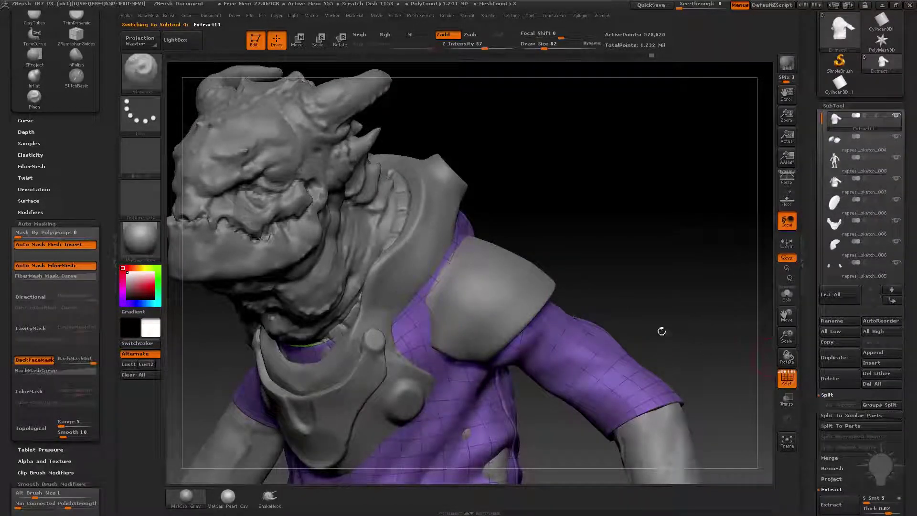
{"action": "left_click", "coordinate": [521, 292], "text": "alt"}
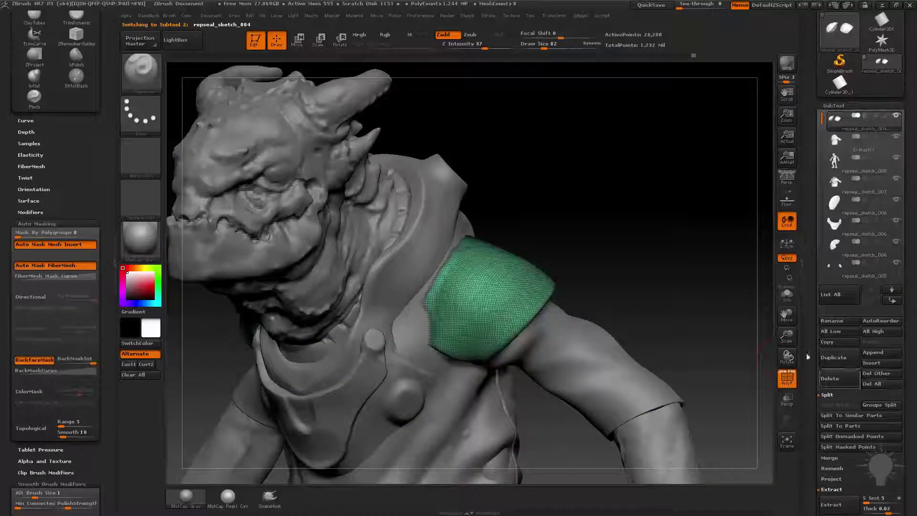
{"action": "left_click_drag", "start_coordinate": [622, 259], "coordinate": [476, 353]}
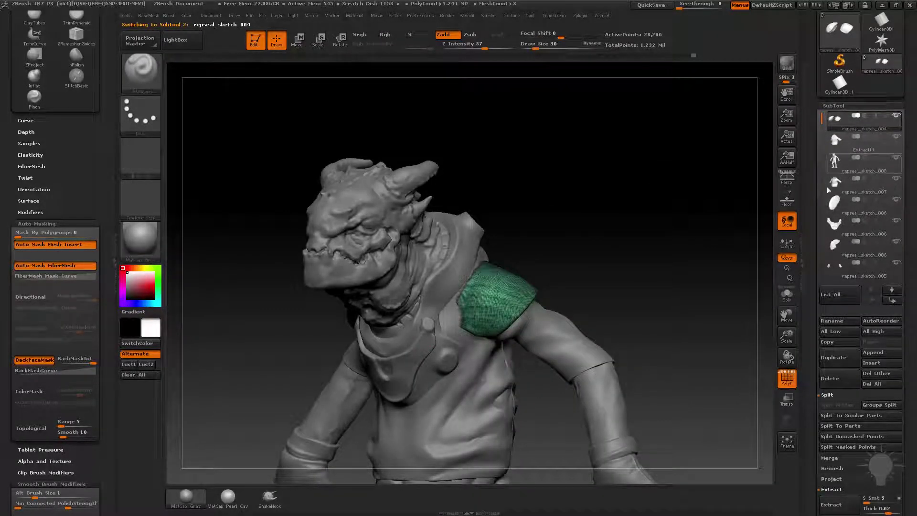
Step: Temporarily hide the other subtools, turn PolyF off, then inspect the whole creature again
{"action": "left_click", "coordinate": [896, 116], "text": "shift"}
{"action": "mouse_move", "coordinate": [667, 265]}
{"action": "left_mouse_down", "text": "alt"}
{"action": "mouse_move", "coordinate": [667, 229]}
{"action": "mouse_move", "coordinate": [769, 381]}
{"action": "left_mouse_up", "text": "alt"}
{"action": "left_click", "coordinate": [787, 377]}
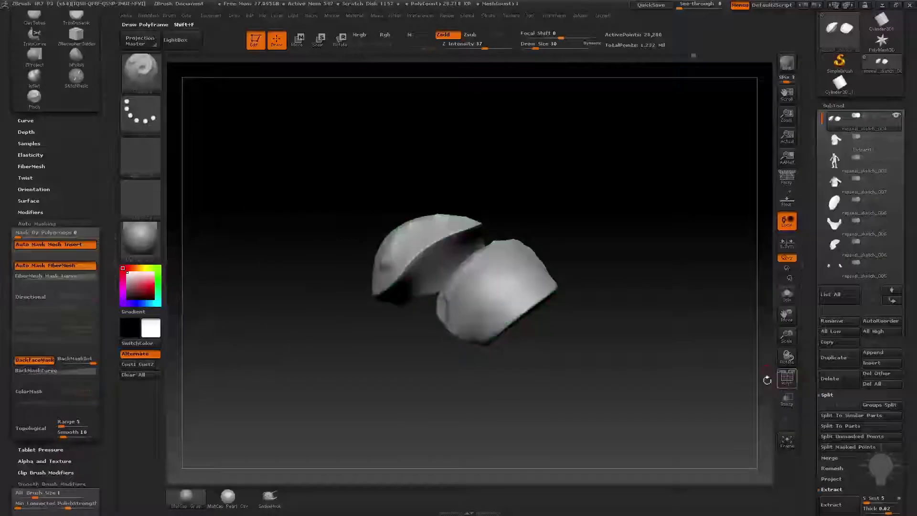
{"action": "left_click_drag", "start_coordinate": [637, 261], "coordinate": [664, 276]}
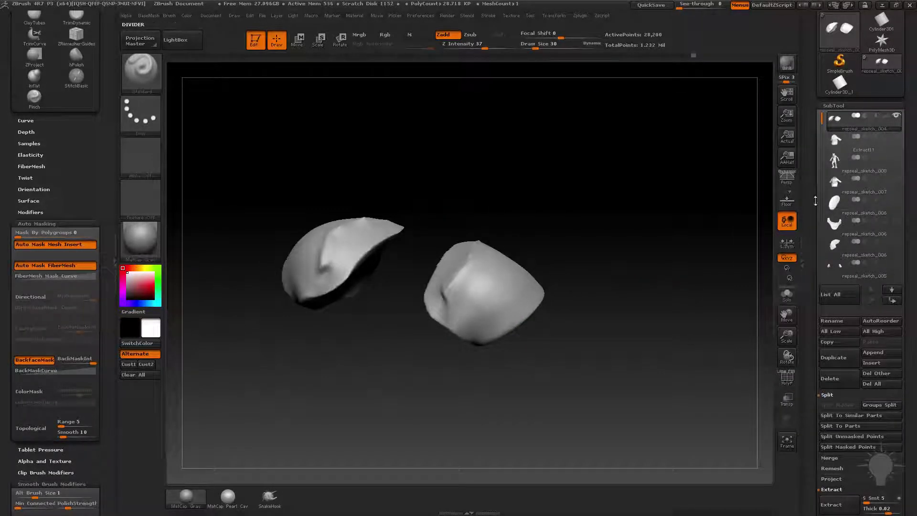
{"action": "left_click", "coordinate": [896, 116], "text": "shift"}
{"action": "left_click_drag", "start_coordinate": [596, 201], "coordinate": [482, 253]}
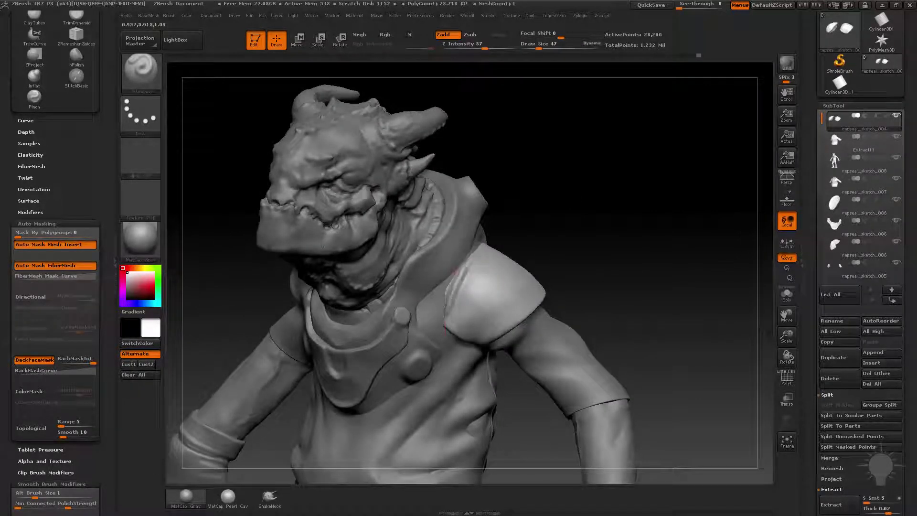
{"action": "left_click_drag", "start_coordinate": [456, 271], "coordinate": [469, 268]}
{"action": "mouse_move", "coordinate": [558, 237]}
{"action": "left_mouse_down"}
{"action": "mouse_move", "coordinate": [746, 192]}
{"action": "mouse_move", "coordinate": [545, 244]}
{"action": "left_mouse_up"}
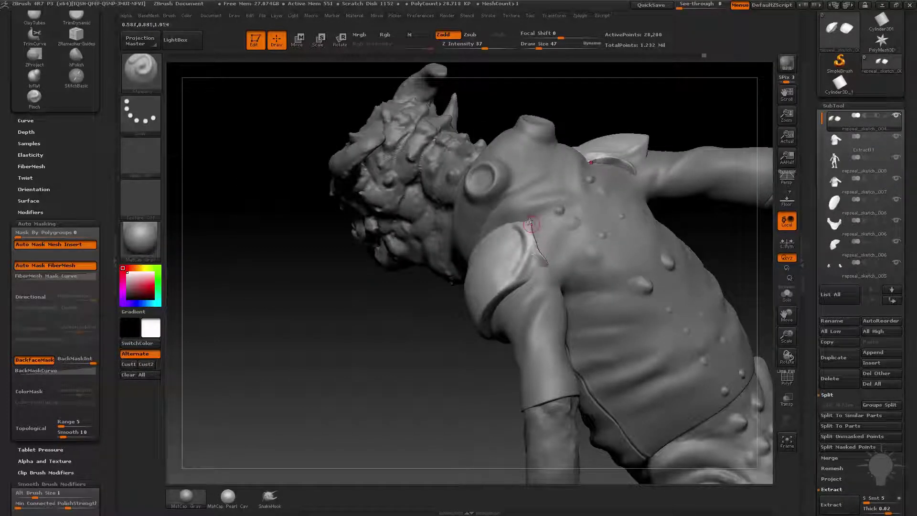
Step: Change brushes and turn on Solo so only repseal_sketch_004 shows
{"action": "key", "text": "b"}
{"action": "key", "text": "c"}
{"action": "key", "text": "b"}
{"action": "key", "text": "shift"}
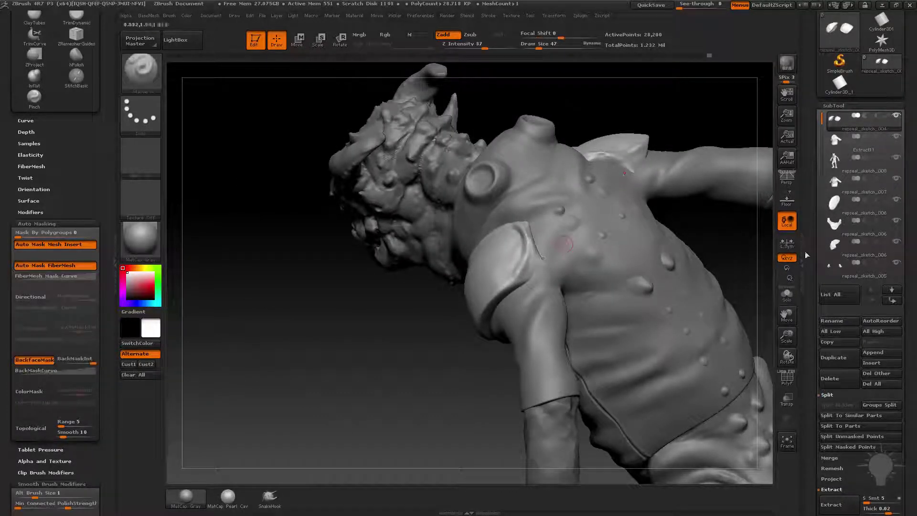
{"action": "left_click", "coordinate": [787, 294]}
{"action": "mouse_move", "coordinate": [669, 255]}
{"action": "left_mouse_down"}
{"action": "mouse_move", "coordinate": [630, 311]}
{"action": "mouse_move", "coordinate": [570, 259]}
{"action": "mouse_move", "coordinate": [497, 273]}
{"action": "left_mouse_up"}
Step: Switch to a subtractive carving brush and orbit the soloed shoulder pieces apart
{"action": "key", "text": "b"}
{"action": "key", "text": "d"}
{"action": "key", "text": "a"}
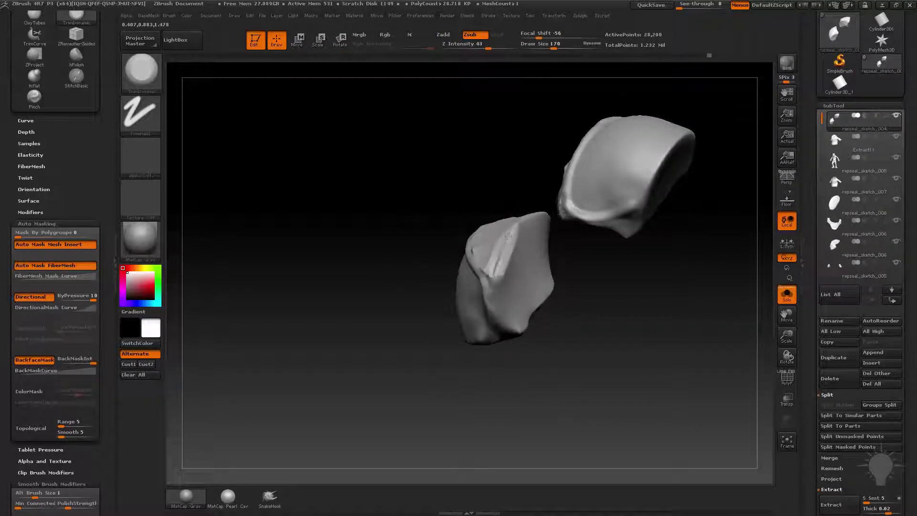
{"action": "mouse_move", "coordinate": [559, 267]}
{"action": "left_mouse_down"}
{"action": "mouse_move", "coordinate": [508, 244]}
{"action": "mouse_move", "coordinate": [520, 191]}
{"action": "mouse_move", "coordinate": [480, 246]}
{"action": "mouse_move", "coordinate": [517, 192]}
{"action": "left_mouse_up"}
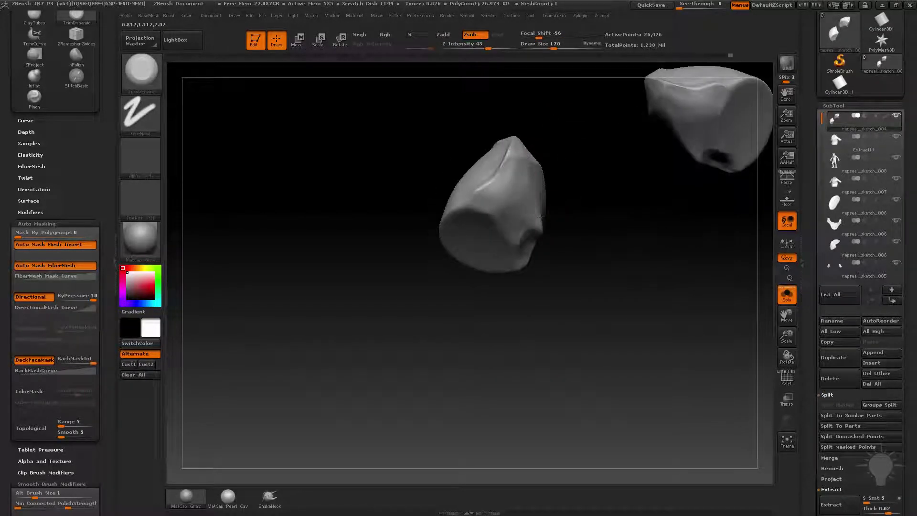
{"action": "mouse_move", "coordinate": [517, 193]}
{"action": "left_mouse_down"}
{"action": "mouse_move", "coordinate": [639, 280]}
{"action": "mouse_move", "coordinate": [563, 245]}
{"action": "left_mouse_up"}
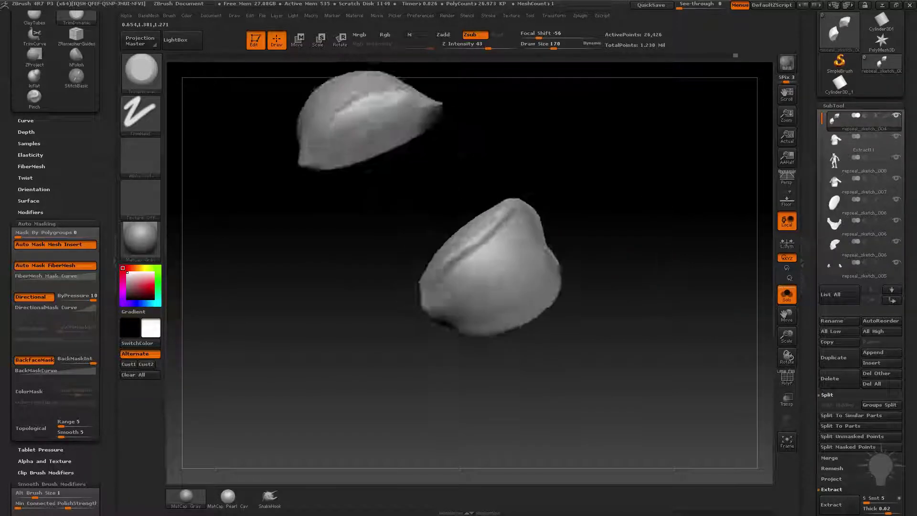
Step: Change brush again, limit rotation to a single axis, and orbit both pieces
{"action": "key", "text": "b"}
{"action": "key", "text": "s"}
{"action": "key", "text": "t"}
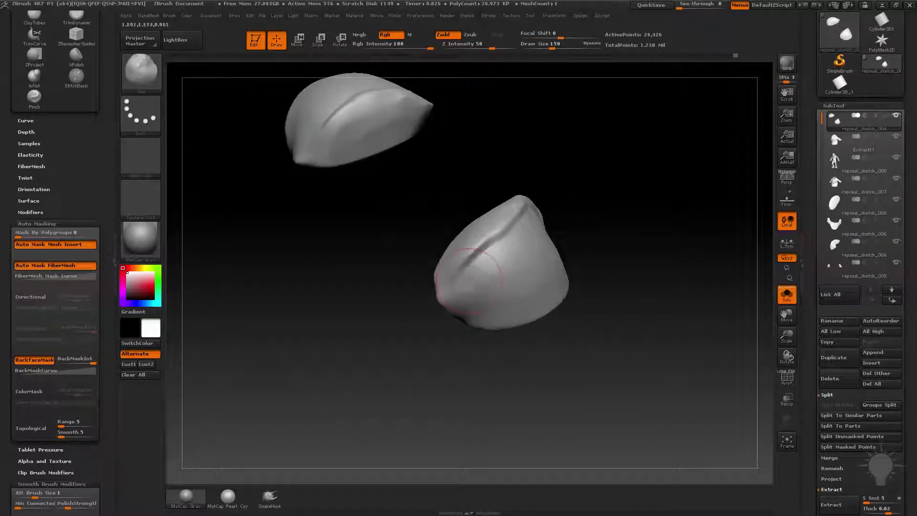
{"action": "left_click_drag", "start_coordinate": [568, 205], "coordinate": [533, 215]}
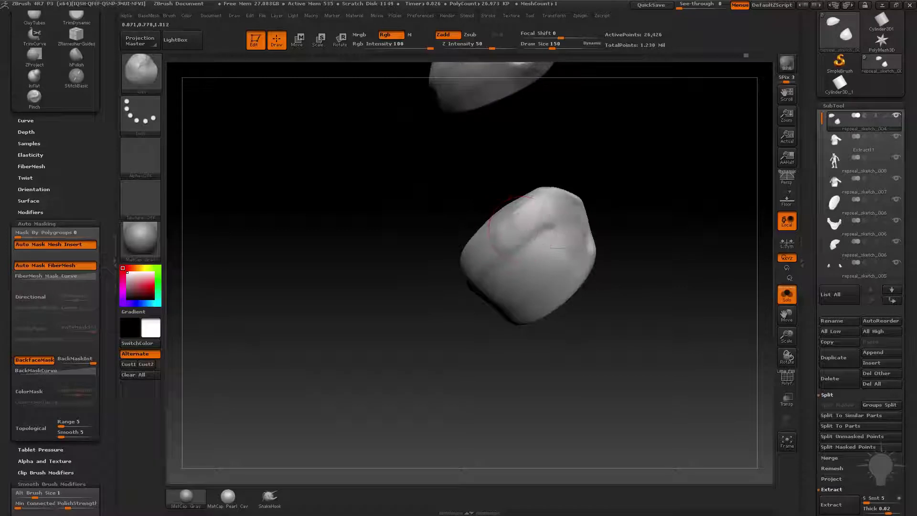
{"action": "left_click_drag", "start_coordinate": [706, 277], "coordinate": [754, 295]}
{"action": "left_click", "coordinate": [787, 278]}
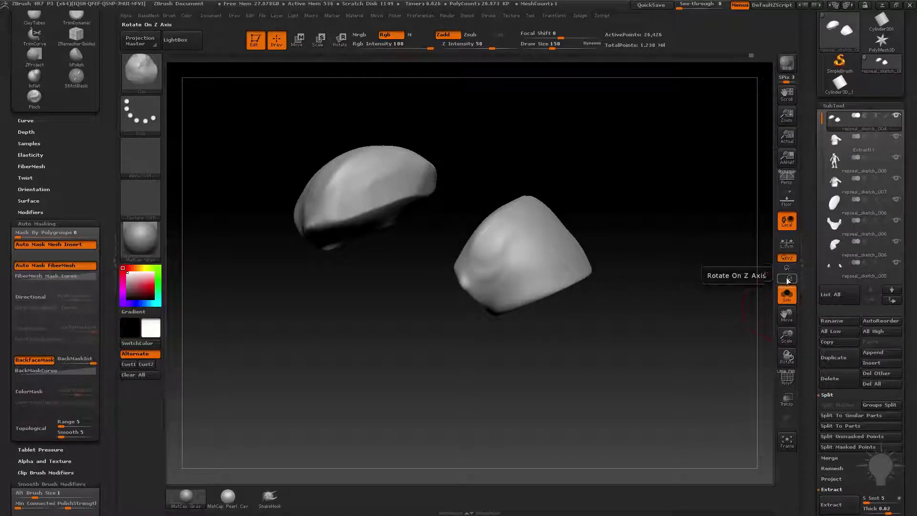
{"action": "mouse_move", "coordinate": [750, 291]}
{"action": "left_mouse_down"}
{"action": "mouse_move", "coordinate": [675, 224]}
{"action": "mouse_move", "coordinate": [716, 238]}
{"action": "left_mouse_up"}
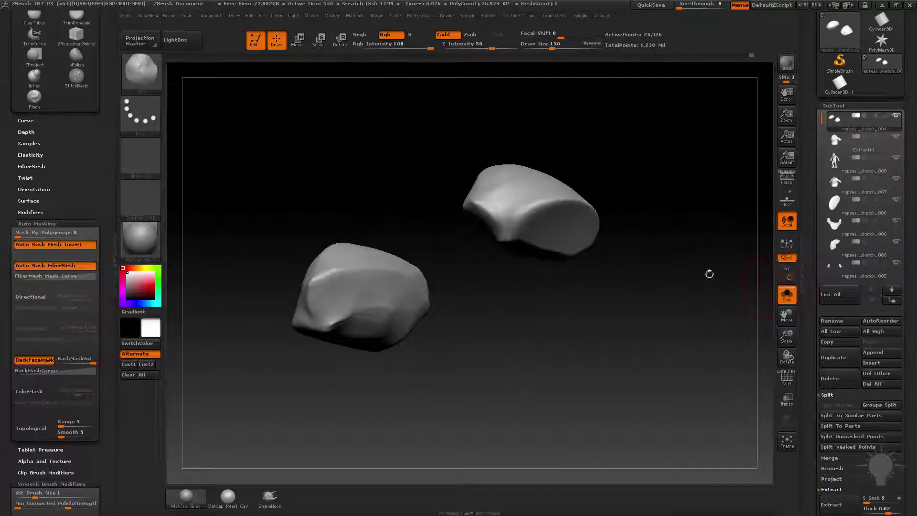
{"action": "mouse_move", "coordinate": [709, 274]}
{"action": "left_mouse_down"}
{"action": "mouse_move", "coordinate": [733, 307]}
{"action": "mouse_move", "coordinate": [712, 248]}
{"action": "left_mouse_up"}
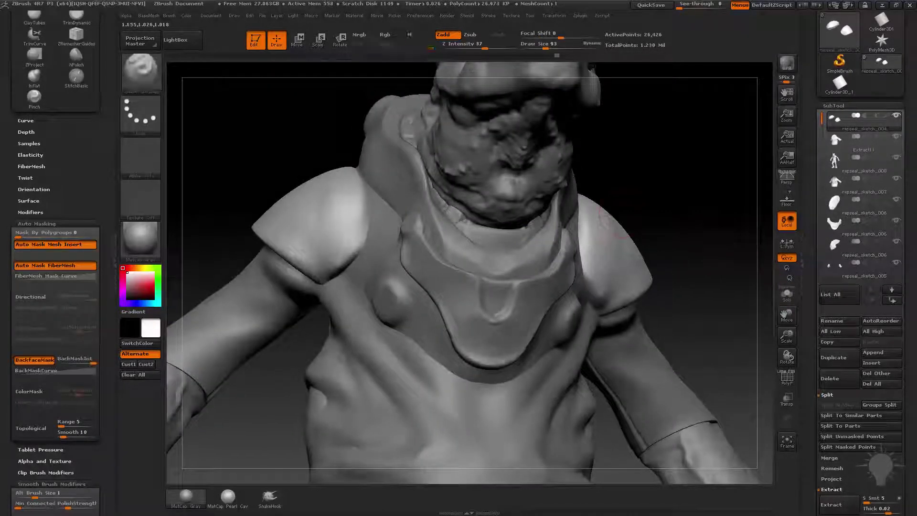
Step: Orbit the creature from three-quarter, low, and upright frontal angles toward the shoulder pad
{"action": "mouse_move", "coordinate": [692, 200]}
{"action": "left_mouse_down"}
{"action": "mouse_move", "coordinate": [737, 200]}
{"action": "mouse_move", "coordinate": [507, 310]}
{"action": "left_mouse_up"}
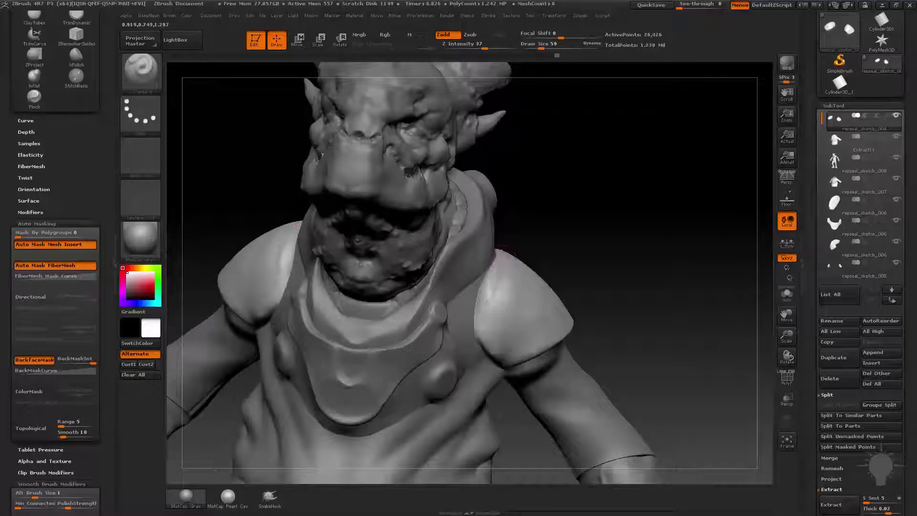
{"action": "left_click_drag", "start_coordinate": [503, 257], "coordinate": [485, 265]}
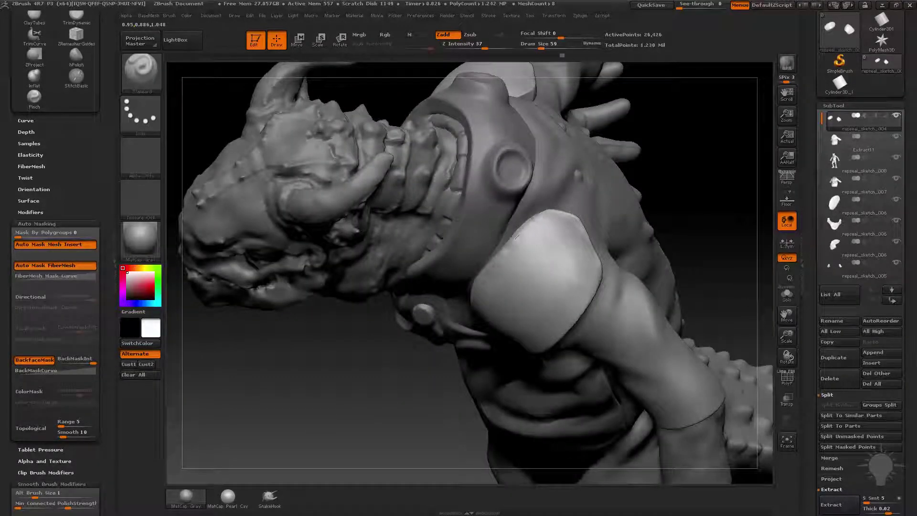
{"action": "mouse_move", "coordinate": [747, 171]}
{"action": "left_mouse_down"}
{"action": "mouse_move", "coordinate": [655, 245]}
{"action": "mouse_move", "coordinate": [783, 257]}
{"action": "mouse_move", "coordinate": [645, 252]}
{"action": "mouse_move", "coordinate": [612, 239]}
{"action": "mouse_move", "coordinate": [553, 296]}
{"action": "left_mouse_up"}
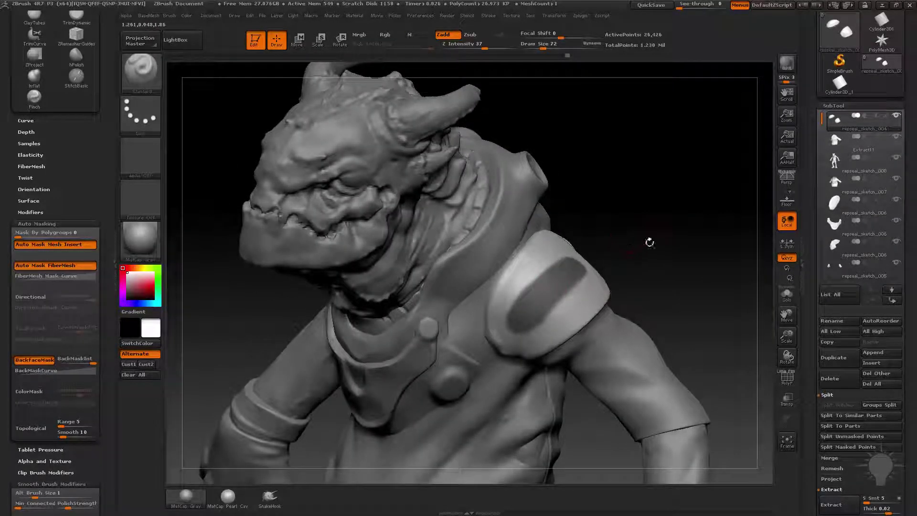
Step: Preview an extraction of the masked patch with thickness reduced to 0.01
{"action": "left_click_drag", "start_coordinate": [809, 372], "coordinate": [815, 289]}
{"action": "left_click", "coordinate": [840, 285]}
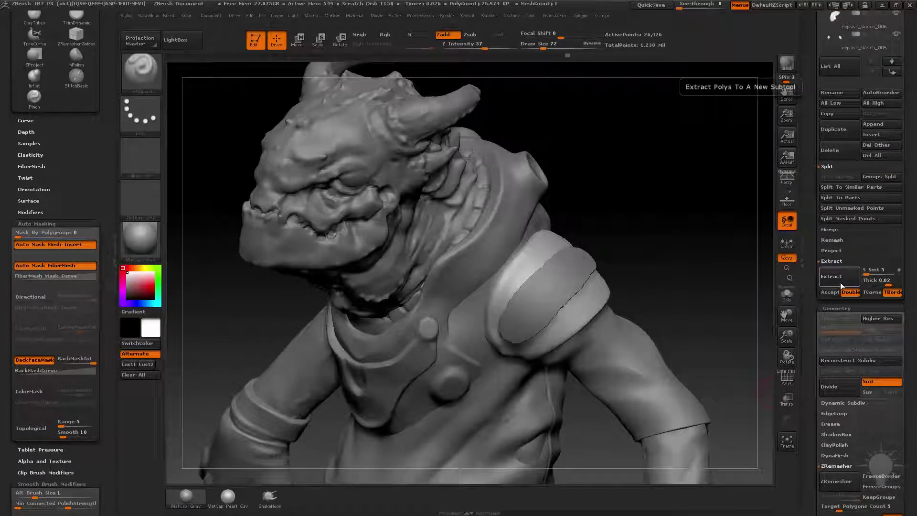
{"action": "left_click_drag", "start_coordinate": [679, 283], "coordinate": [717, 272]}
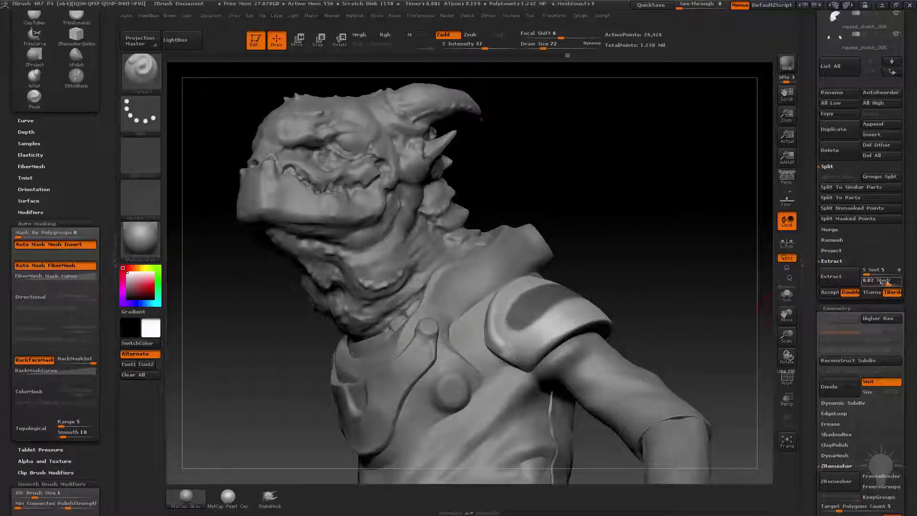
{"action": "left_click", "coordinate": [880, 281]}
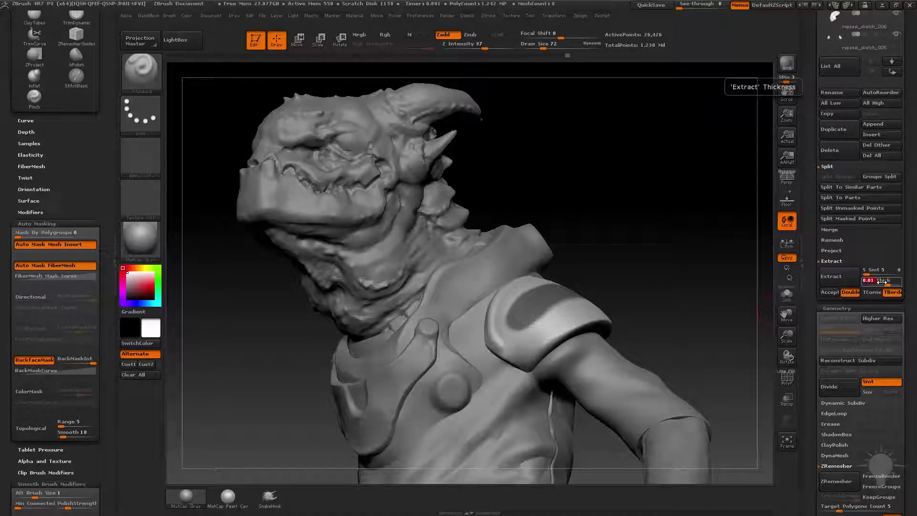
{"action": "key", "text": "Return"}
{"action": "left_click", "coordinate": [841, 281]}
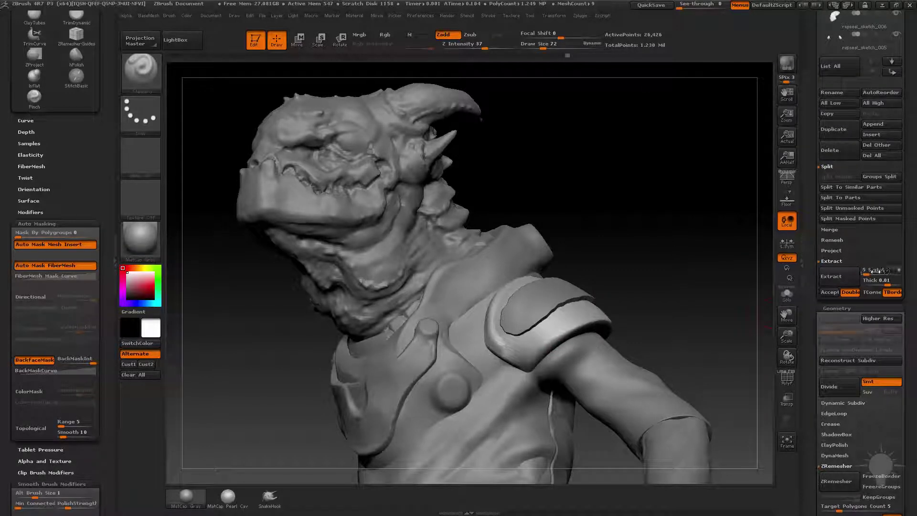
Step: Raise S Smt to 10, regenerate the shell preview, and accept it
{"action": "left_click", "coordinate": [867, 273]}
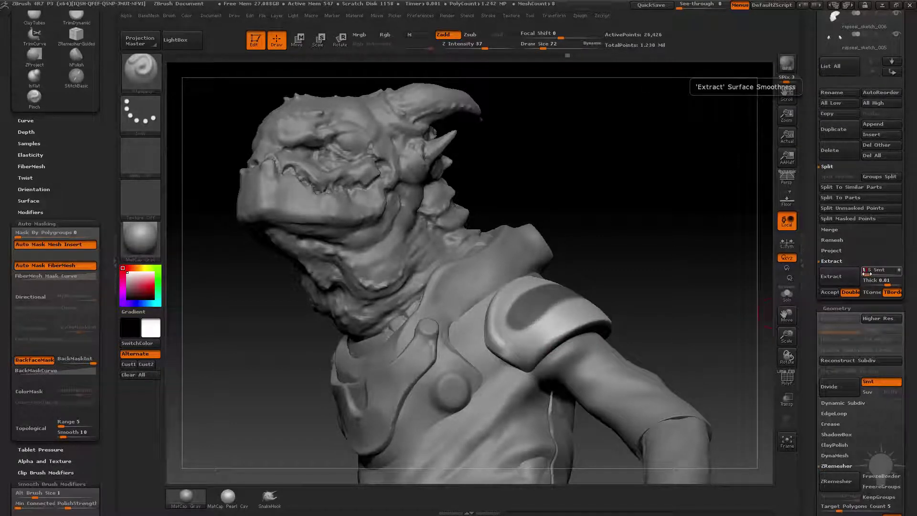
{"action": "type", "text": "10"}
{"action": "left_click", "coordinate": [834, 284]}
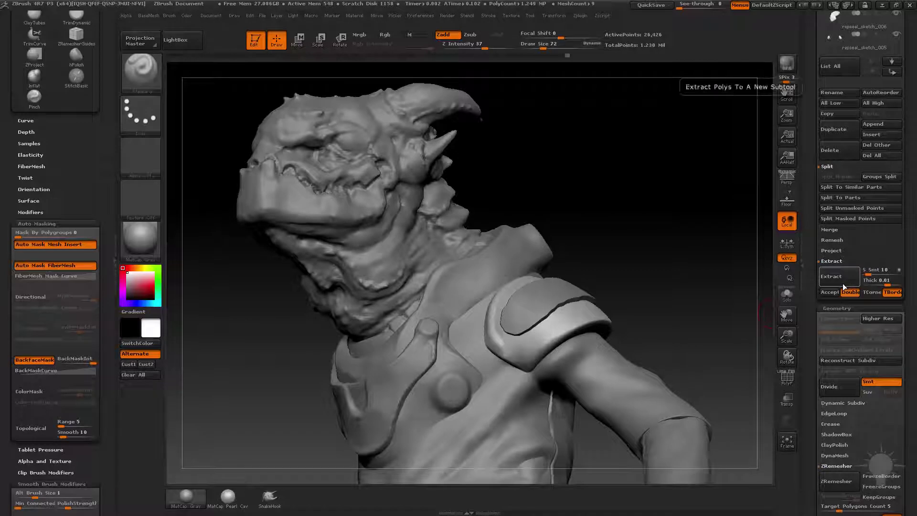
{"action": "left_click", "coordinate": [847, 280]}
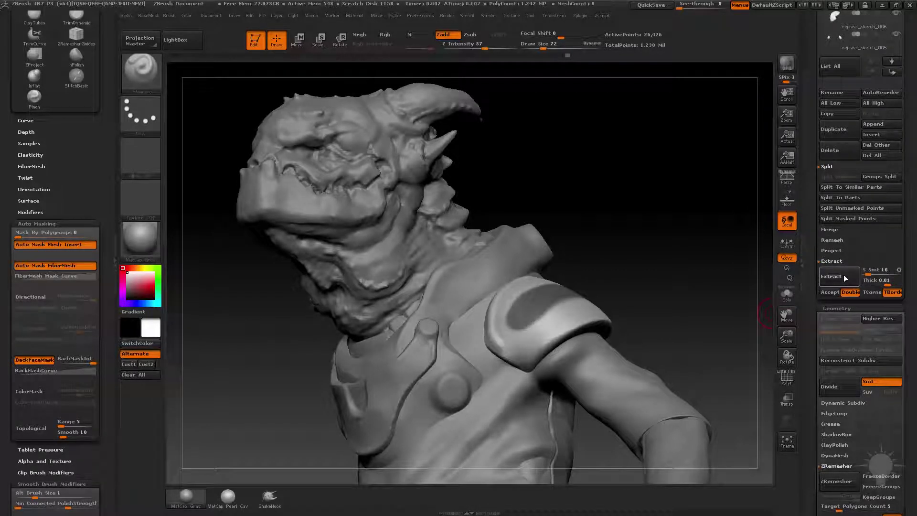
{"action": "left_click", "coordinate": [843, 279]}
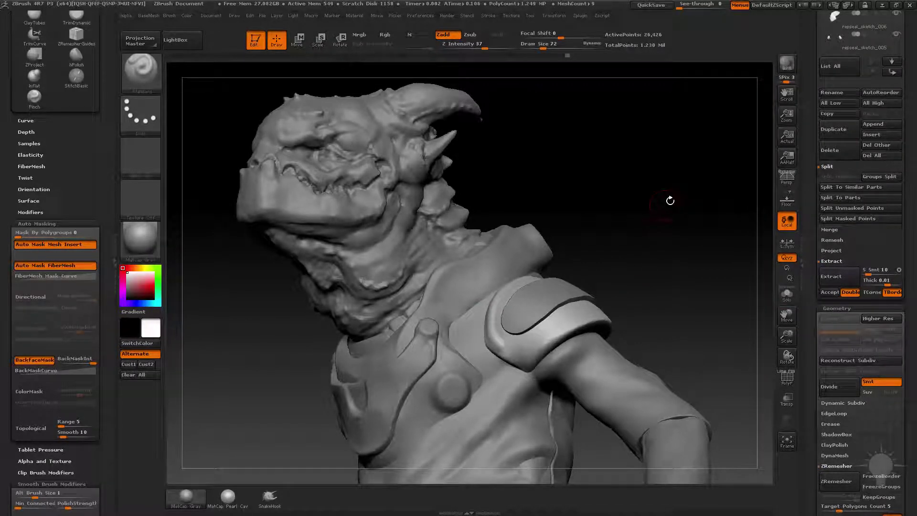
{"action": "left_click", "coordinate": [830, 294]}
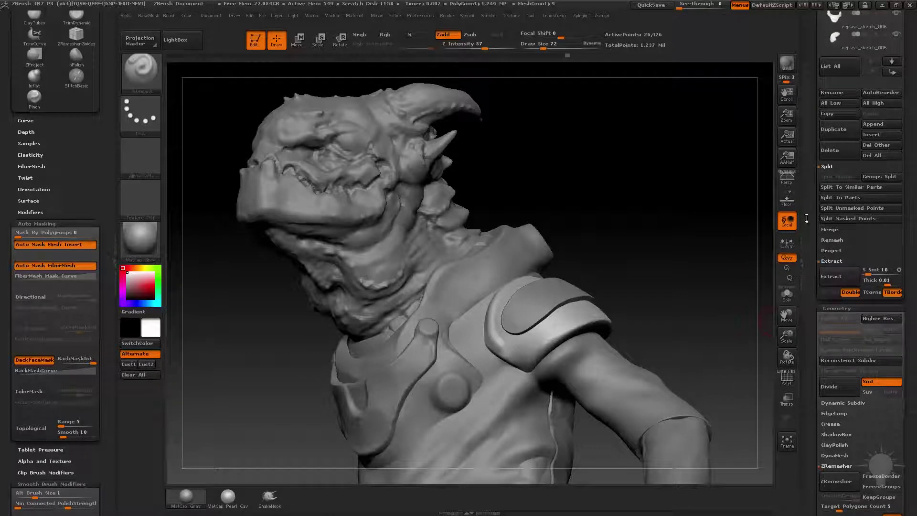
{"action": "mouse_move", "coordinate": [632, 229]}
{"action": "left_mouse_down"}
{"action": "mouse_move", "coordinate": [685, 233]}
{"action": "mouse_move", "coordinate": [712, 153]}
{"action": "mouse_move", "coordinate": [785, 256]}
{"action": "left_mouse_up"}
Step: Select Extract15, clear its mask, and show it soloed with PolyF on
{"action": "left_click", "coordinate": [535, 311], "text": "alt"}
{"action": "left_click_drag", "start_coordinate": [692, 201], "coordinate": [528, 320]}
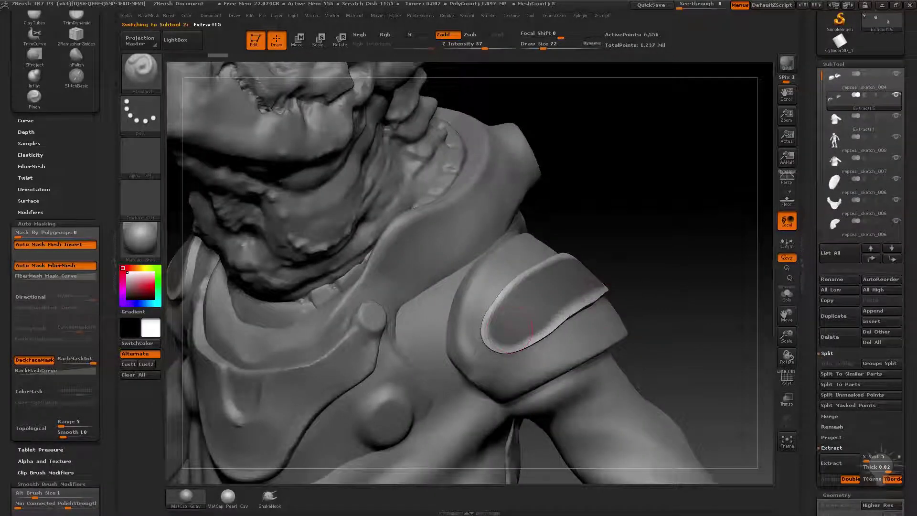
{"action": "left_click_drag", "start_coordinate": [668, 139], "coordinate": [698, 208], "text": "ctrl"}
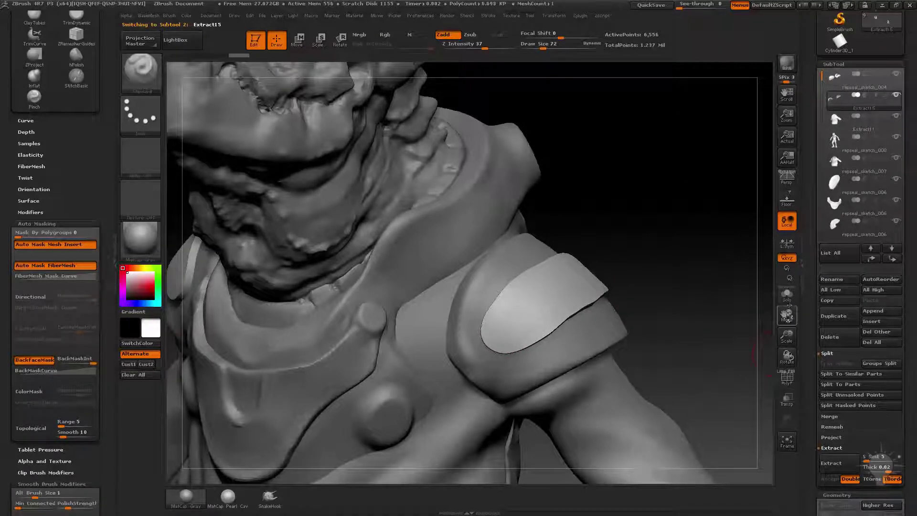
{"action": "left_click", "coordinate": [786, 295]}
{"action": "left_click_drag", "start_coordinate": [737, 276], "coordinate": [753, 377]}
{"action": "left_click", "coordinate": [786, 377]}
{"action": "mouse_move", "coordinate": [725, 301]}
{"action": "left_mouse_down"}
{"action": "mouse_move", "coordinate": [679, 217]}
{"action": "mouse_move", "coordinate": [726, 262]}
{"action": "mouse_move", "coordinate": [641, 188]}
{"action": "mouse_move", "coordinate": [638, 116]}
{"action": "mouse_move", "coordinate": [659, 201]}
{"action": "mouse_move", "coordinate": [650, 258]}
{"action": "mouse_move", "coordinate": [659, 262]}
{"action": "left_mouse_up"}
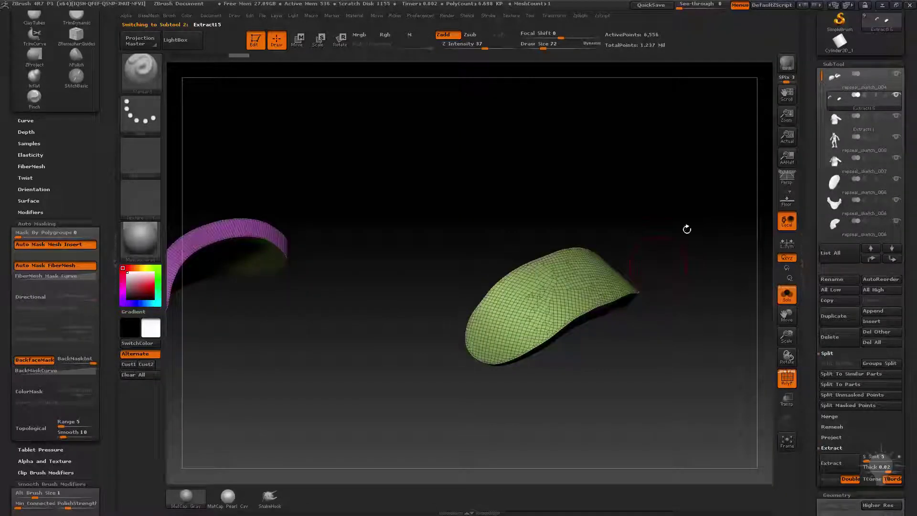
{"action": "left_click_drag", "start_coordinate": [686, 229], "coordinate": [652, 247]}
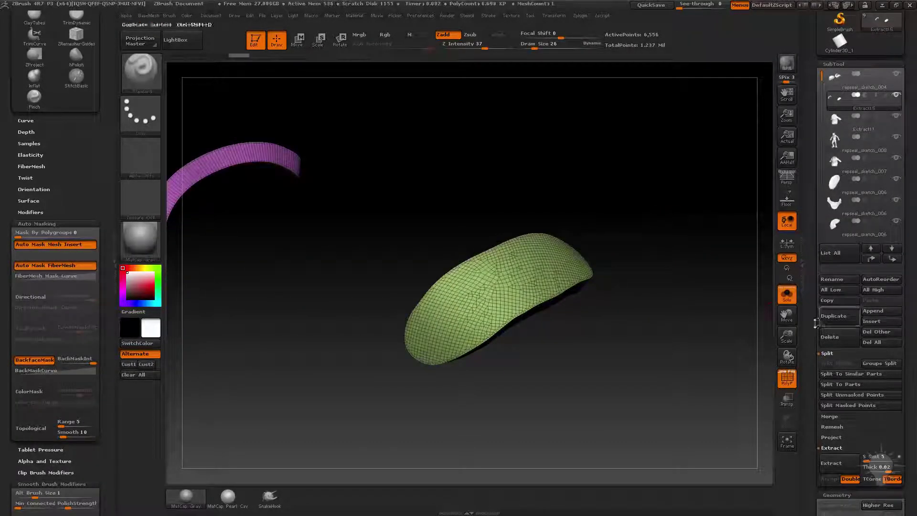
Step: ZRemesh the piece with Same density, inspect the quads, then turn Solo off
{"action": "left_click", "coordinate": [836, 494]}
{"action": "left_click_drag", "start_coordinate": [812, 193], "coordinate": [811, 220]}
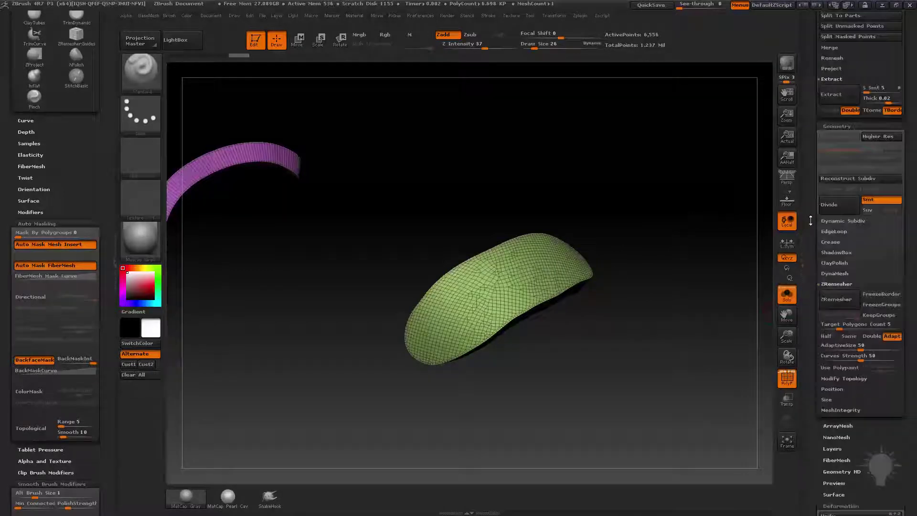
{"action": "scroll", "coordinate": [810, 203], "scroll_direction": "down", "scroll_amount": 3}
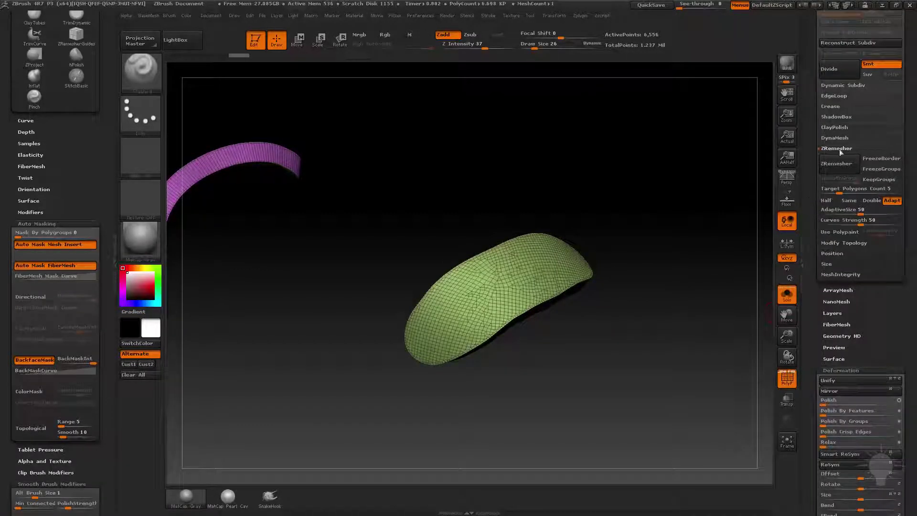
{"action": "left_click", "coordinate": [848, 200]}
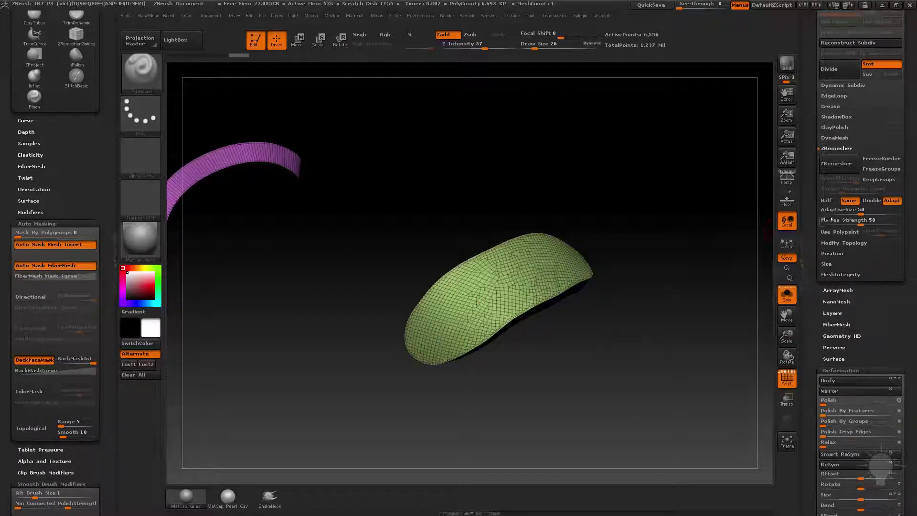
{"action": "left_click", "coordinate": [836, 163]}
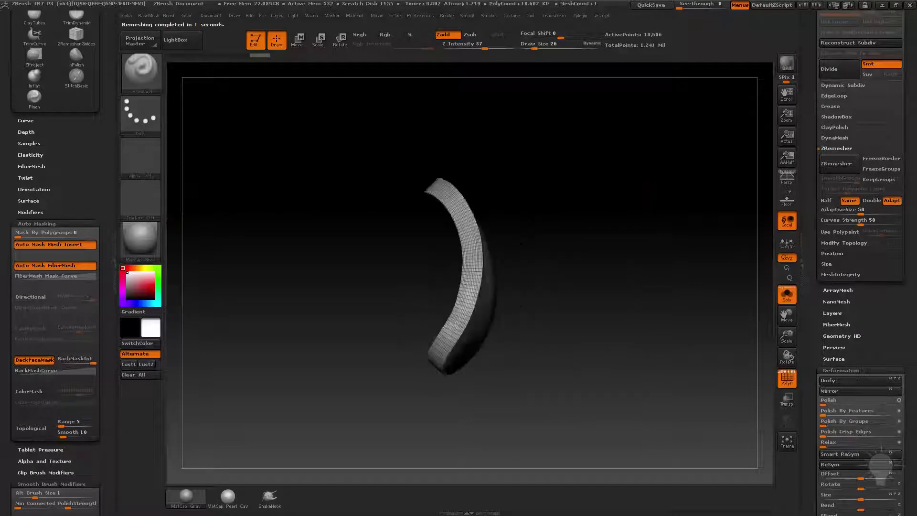
{"action": "left_click_drag", "start_coordinate": [520, 243], "coordinate": [691, 184]}
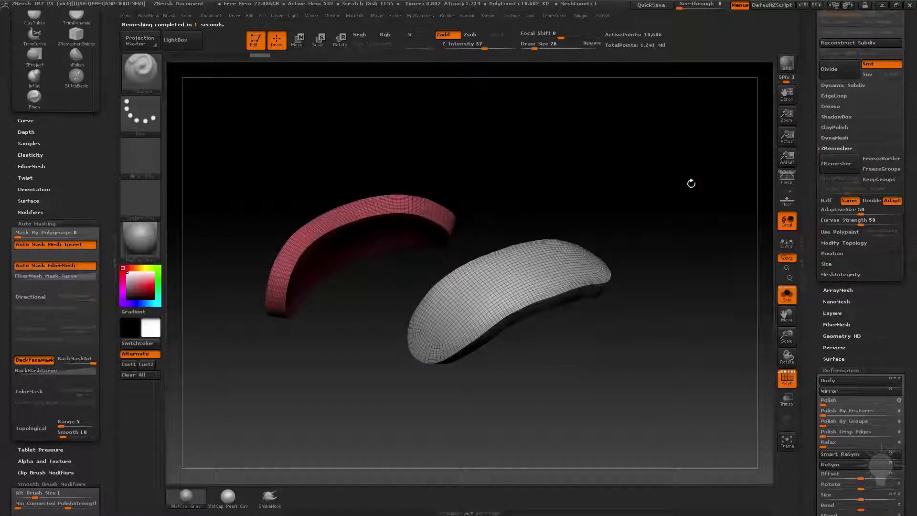
{"action": "left_click", "coordinate": [677, 216]}
{"action": "left_click_drag", "start_coordinate": [557, 212], "coordinate": [660, 162]}
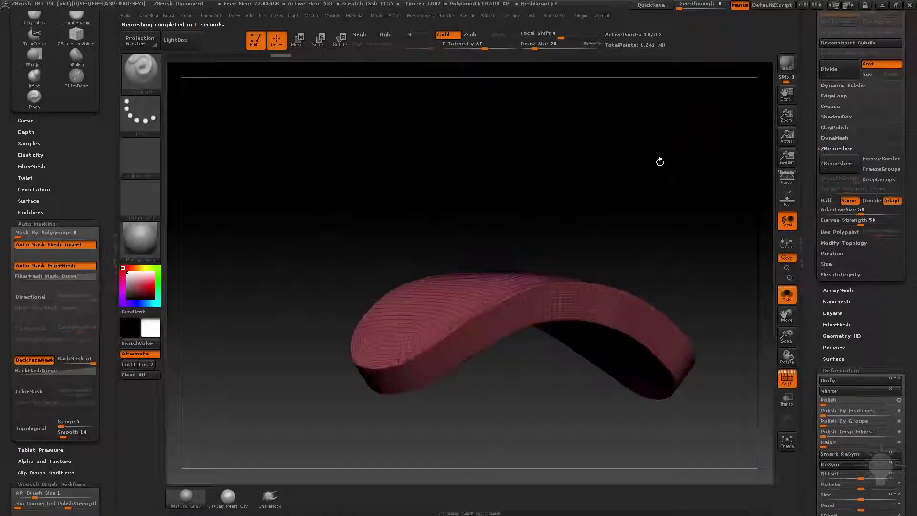
{"action": "mouse_move", "coordinate": [504, 290]}
{"action": "left_mouse_down"}
{"action": "mouse_move", "coordinate": [681, 272]}
{"action": "mouse_move", "coordinate": [718, 239]}
{"action": "left_mouse_up"}
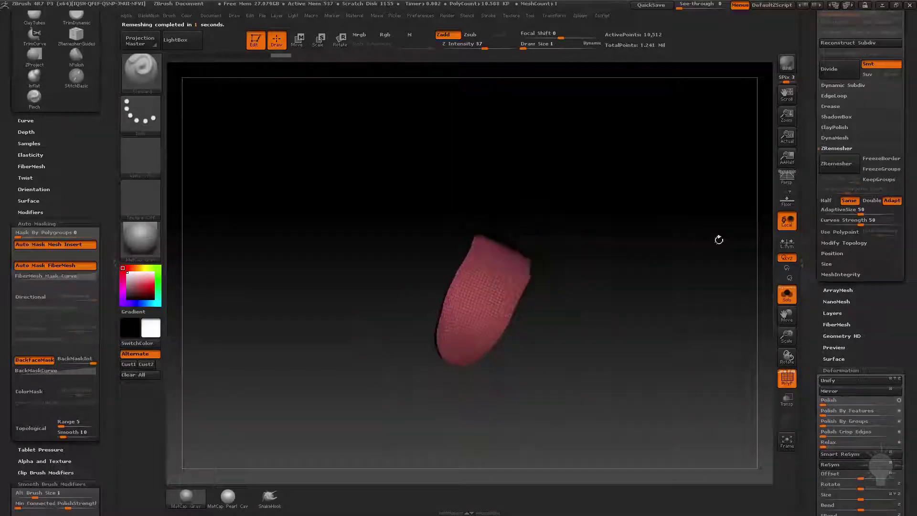
{"action": "left_click", "coordinate": [787, 296]}
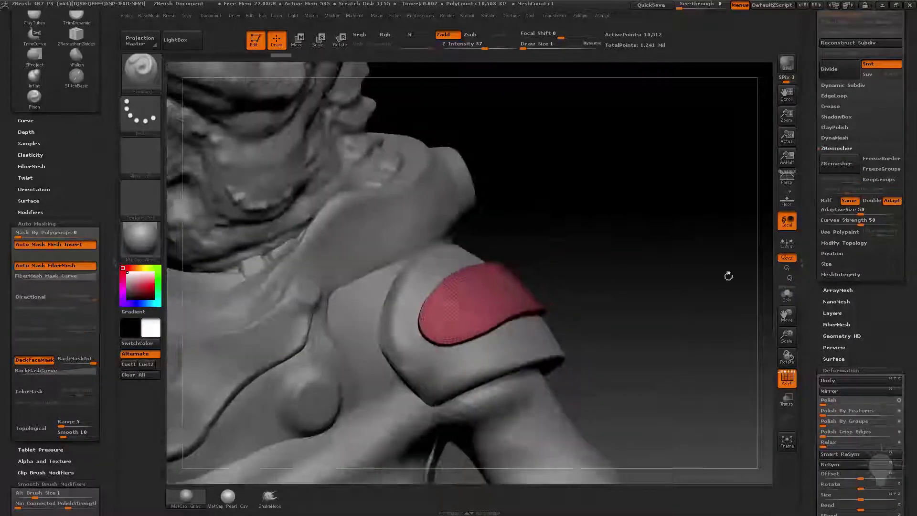
Step: Enable KeepGroups in ZRemesher and isolate the shoulder piece with Solo
{"action": "left_click", "coordinate": [787, 296]}
{"action": "left_click", "coordinate": [786, 296]}
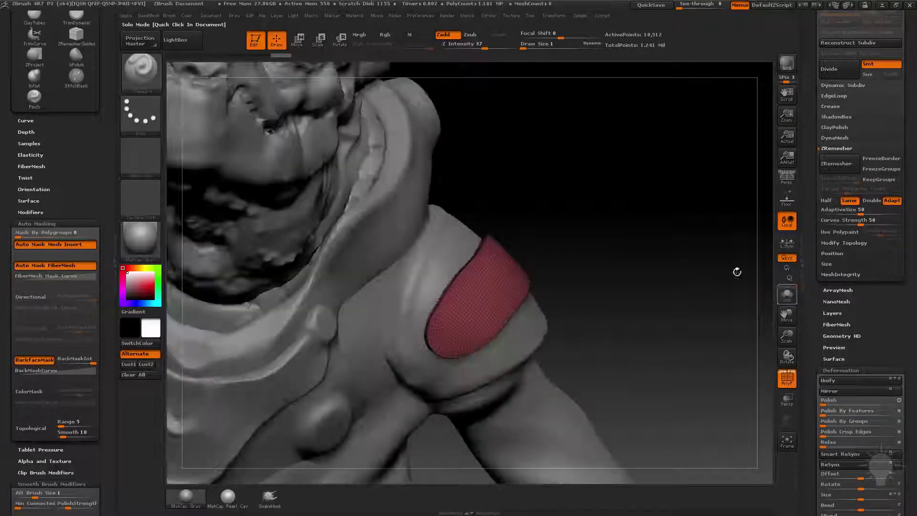
{"action": "mouse_move", "coordinate": [741, 218]}
{"action": "left_mouse_down"}
{"action": "mouse_move", "coordinate": [676, 210]}
{"action": "mouse_move", "coordinate": [738, 282]}
{"action": "left_mouse_up"}
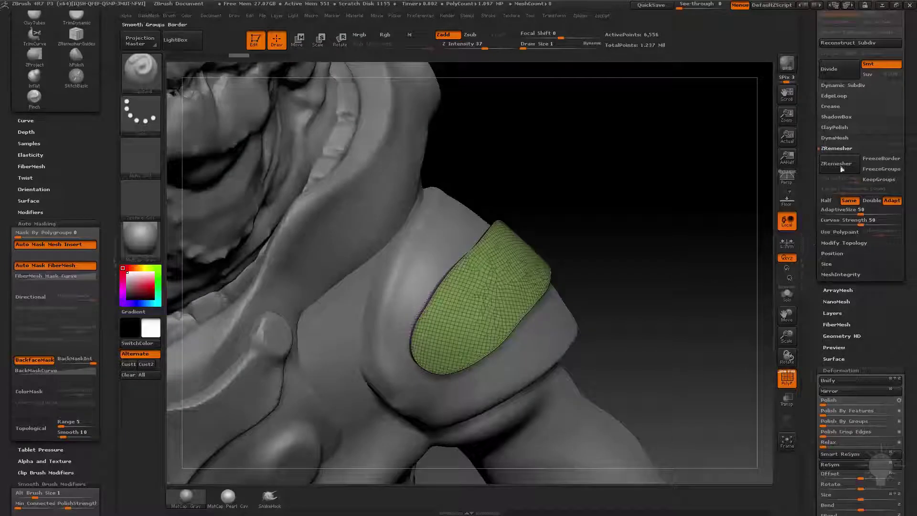
{"action": "left_click", "coordinate": [876, 180]}
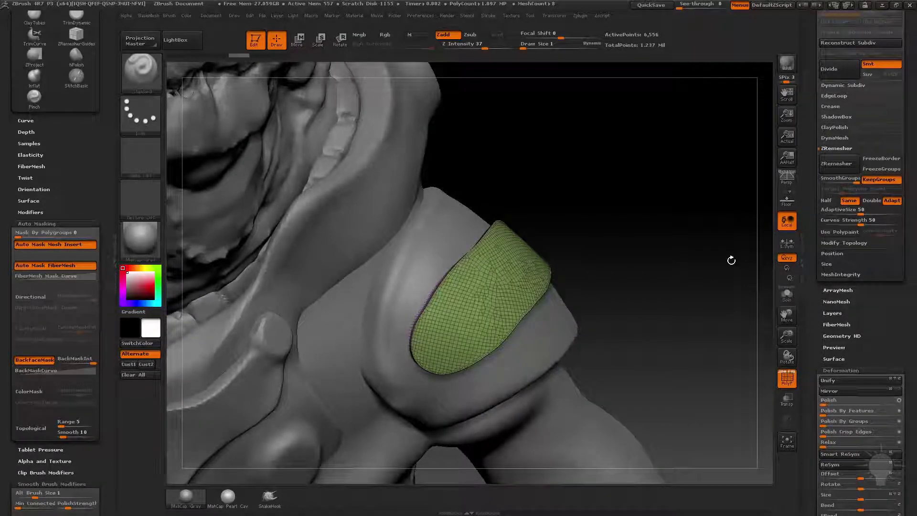
{"action": "left_click", "coordinate": [786, 294]}
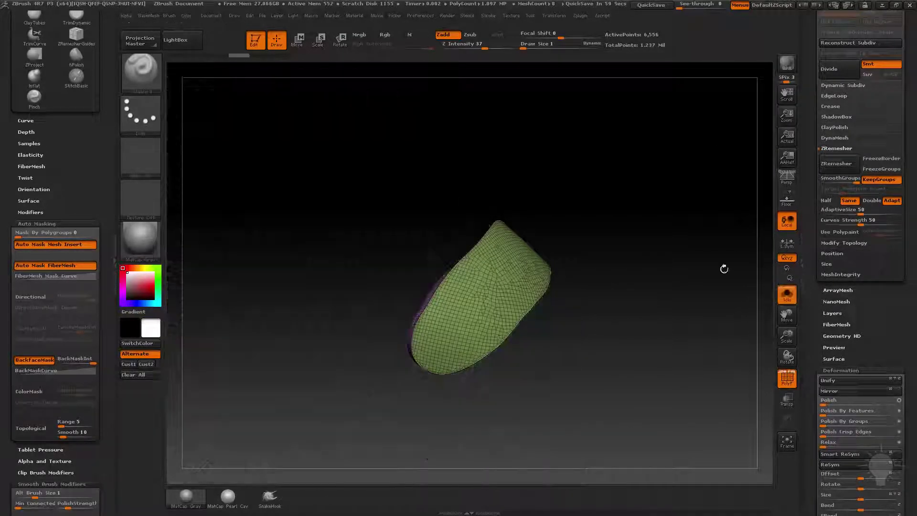
{"action": "left_click_drag", "start_coordinate": [723, 268], "coordinate": [645, 298]}
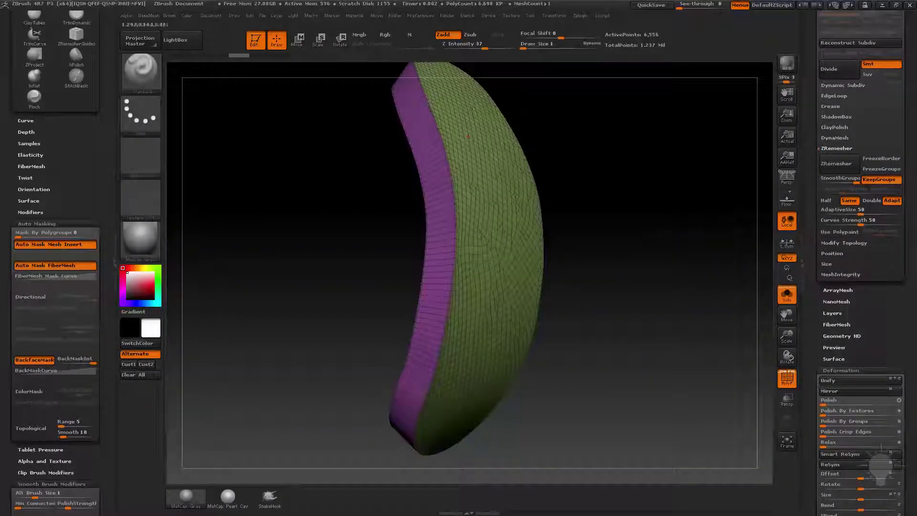
Step: ZRemesh the piece again keeping its green and purple polygroups, then inspect it
{"action": "left_click_drag", "start_coordinate": [582, 408], "coordinate": [611, 270]}
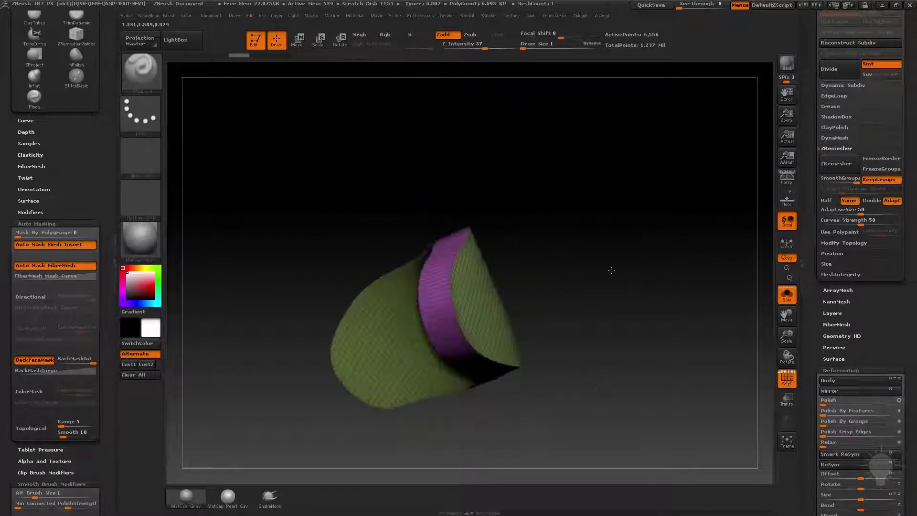
{"action": "left_click_drag", "start_coordinate": [640, 323], "coordinate": [476, 229]}
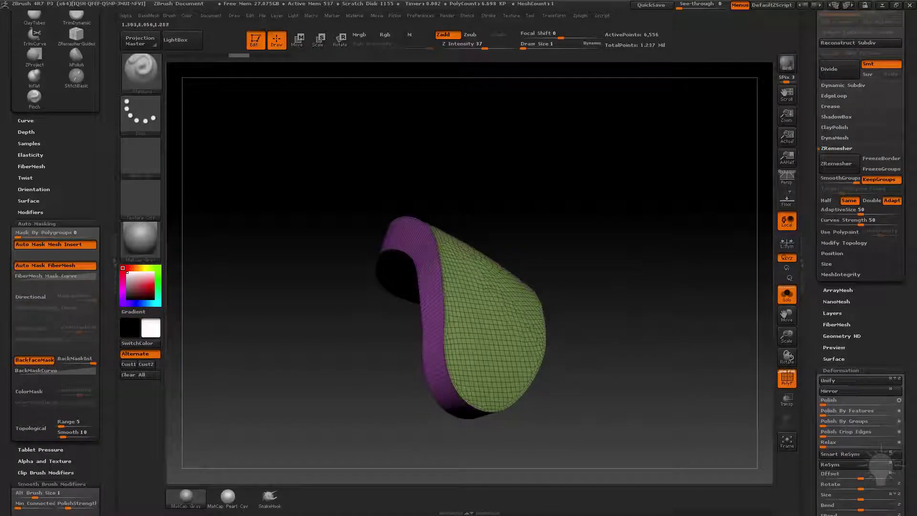
{"action": "left_click_drag", "start_coordinate": [602, 241], "coordinate": [611, 246]}
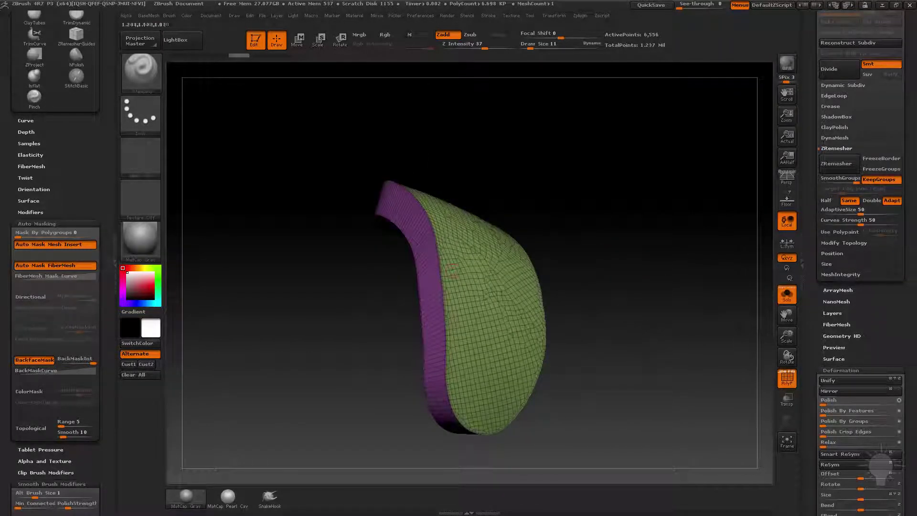
{"action": "left_click_drag", "start_coordinate": [601, 396], "coordinate": [655, 373]}
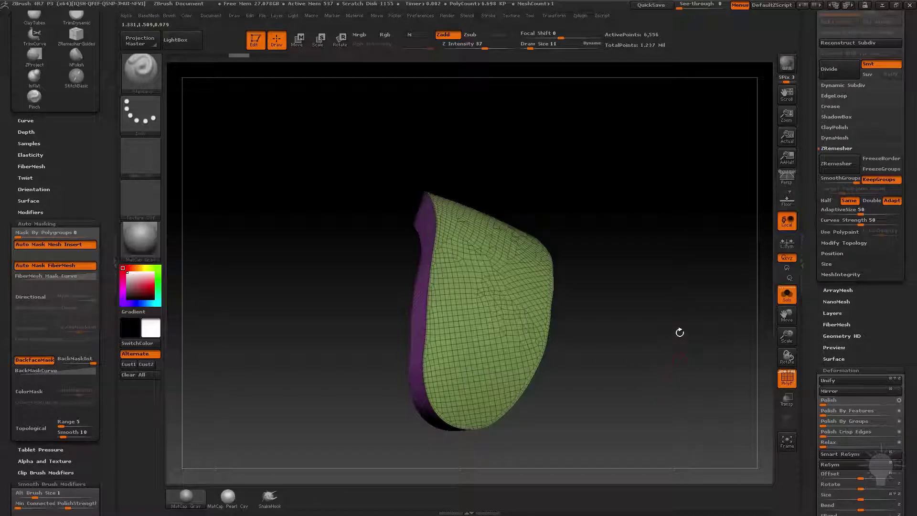
{"action": "left_click", "coordinate": [835, 164]}
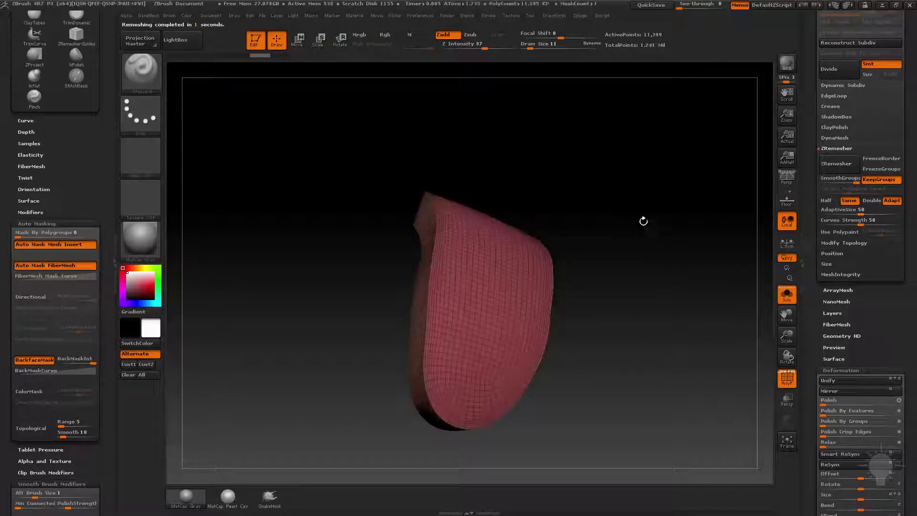
{"action": "mouse_move", "coordinate": [642, 219]}
{"action": "left_mouse_down"}
{"action": "mouse_move", "coordinate": [682, 217]}
{"action": "mouse_move", "coordinate": [673, 228]}
{"action": "mouse_move", "coordinate": [391, 295]}
{"action": "mouse_move", "coordinate": [488, 340]}
{"action": "left_mouse_up"}
{"action": "mouse_move", "coordinate": [657, 305]}
{"action": "left_mouse_down"}
{"action": "mouse_move", "coordinate": [683, 361]}
{"action": "mouse_move", "coordinate": [647, 257]}
{"action": "mouse_move", "coordinate": [660, 257]}
{"action": "left_mouse_up"}
{"action": "left_click_drag", "start_coordinate": [585, 254], "coordinate": [815, 191]}
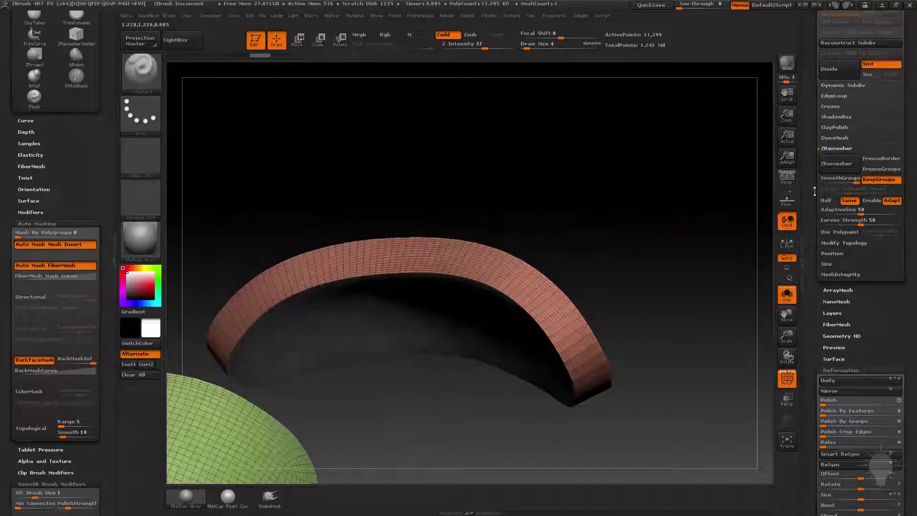
Step: Remove nonessential edge loops from the soloed pad and orbit to check its quads
{"action": "left_click_drag", "start_coordinate": [812, 154], "coordinate": [809, 171]}
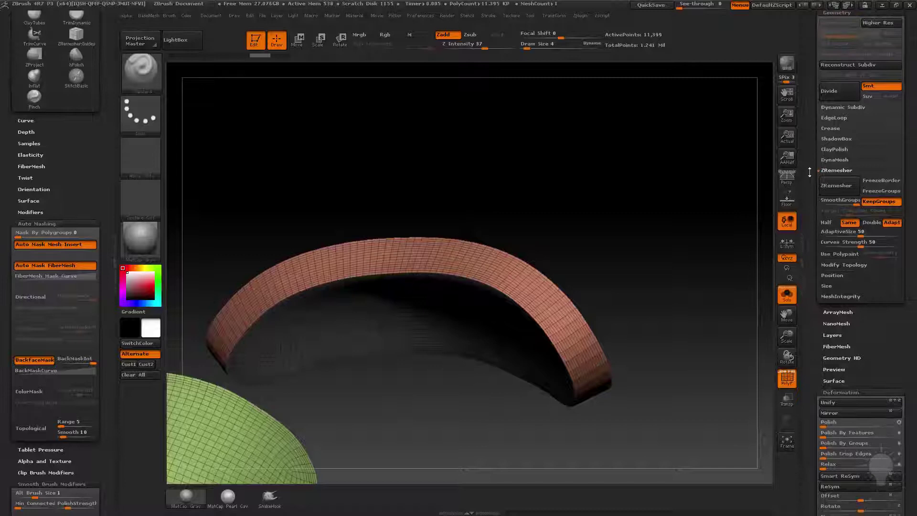
{"action": "left_click", "coordinate": [829, 119]}
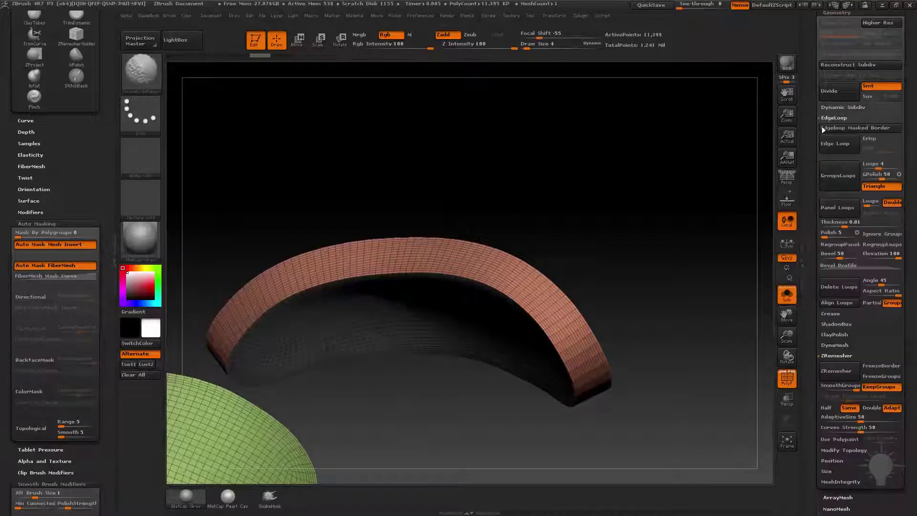
{"action": "left_click", "coordinate": [831, 288]}
{"action": "mouse_move", "coordinate": [625, 300]}
{"action": "left_mouse_down"}
{"action": "mouse_move", "coordinate": [563, 306]}
{"action": "mouse_move", "coordinate": [520, 344]}
{"action": "left_mouse_up"}
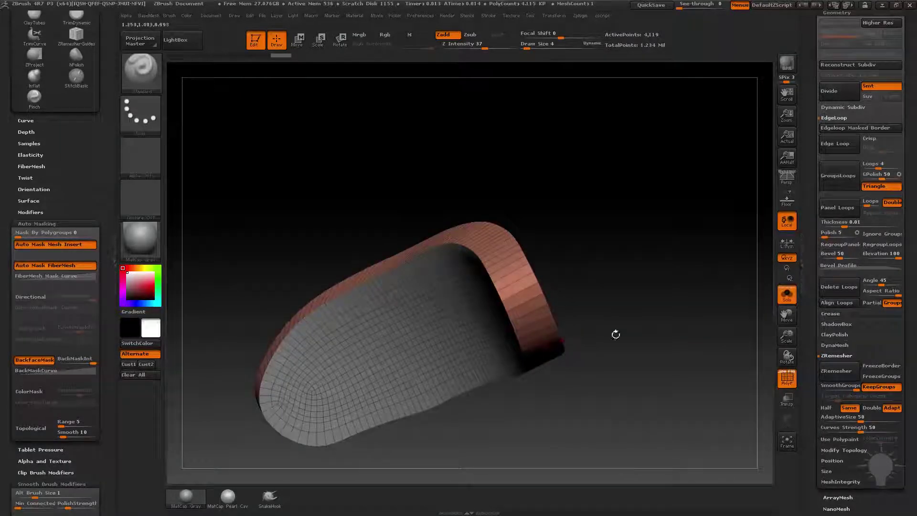
{"action": "left_click_drag", "start_coordinate": [615, 335], "coordinate": [368, 233]}
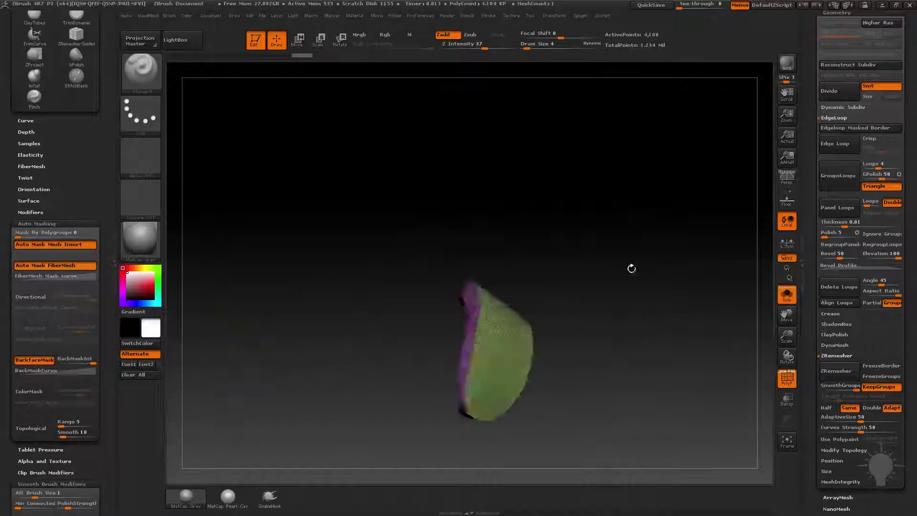
{"action": "left_click_drag", "start_coordinate": [631, 269], "coordinate": [745, 304]}
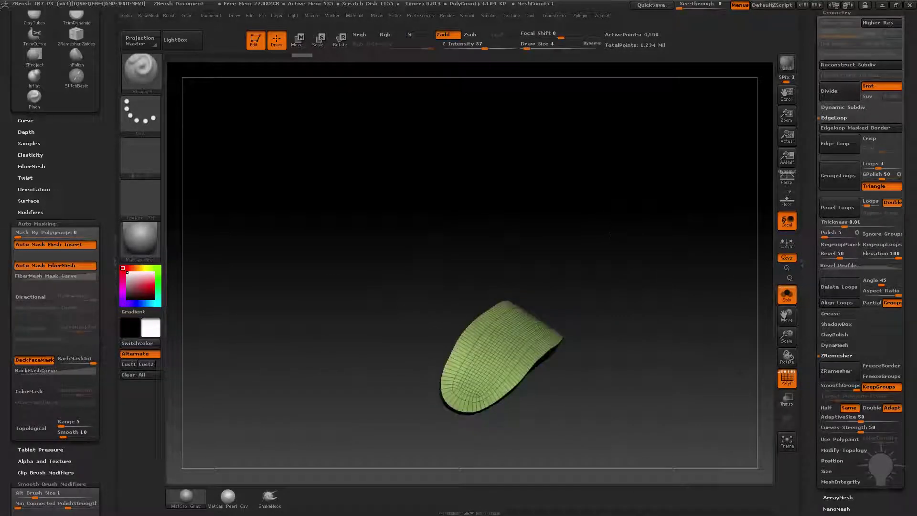
Step: Turn Solo off, zoom onto the pad, and switch brush with size 126
{"action": "left_click", "coordinate": [779, 297]}
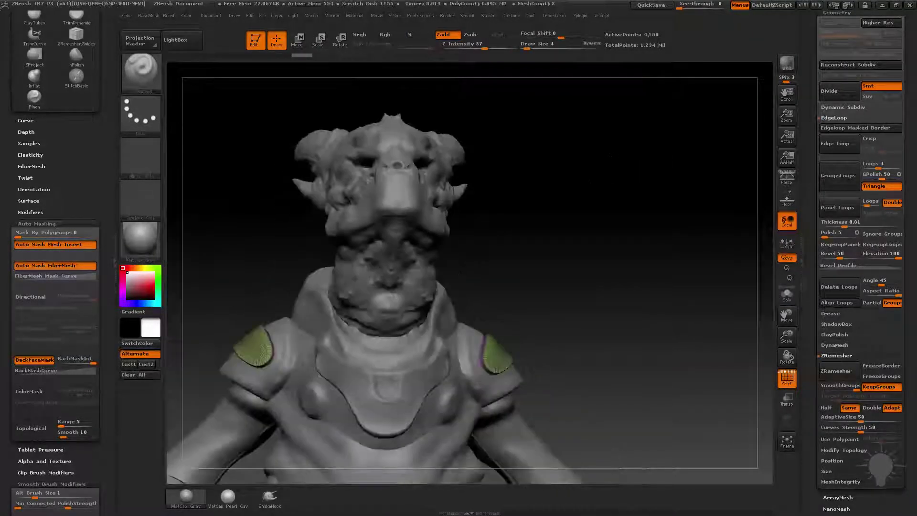
{"action": "left_click_drag", "start_coordinate": [334, 200], "coordinate": [194, 185]}
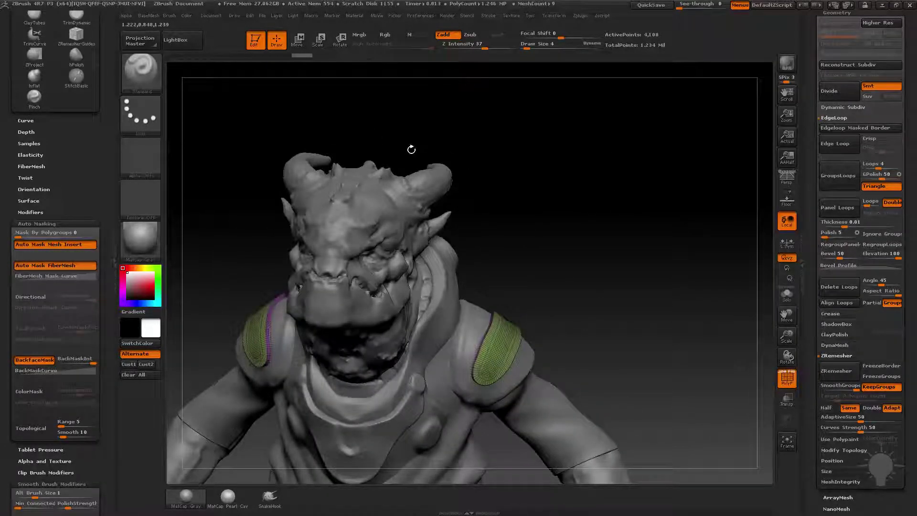
{"action": "left_click_drag", "start_coordinate": [638, 213], "coordinate": [493, 314], "text": "alt"}
{"action": "key", "text": "s"}
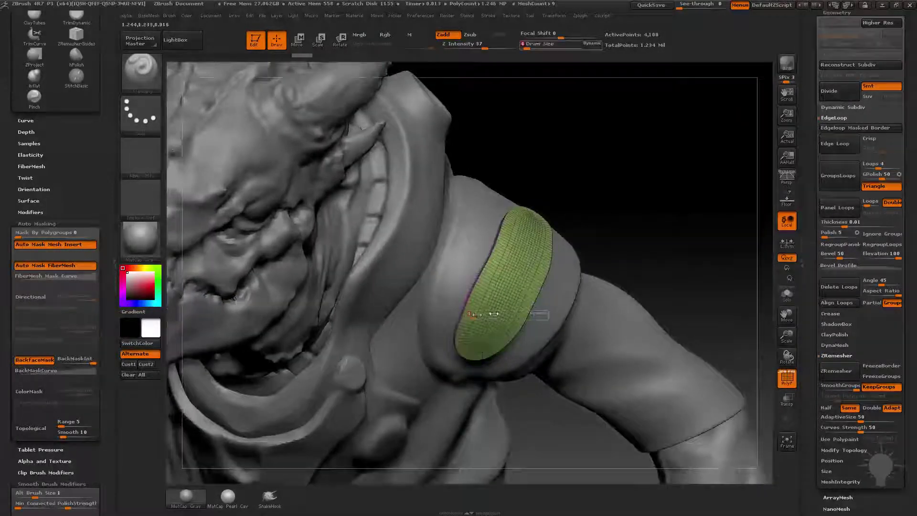
{"action": "key", "text": "shift"}
{"action": "mouse_move", "coordinate": [485, 283]}
{"action": "left_mouse_down"}
{"action": "mouse_move", "coordinate": [516, 286]}
{"action": "mouse_move", "coordinate": [520, 301]}
{"action": "left_mouse_up"}
{"action": "key", "text": "s"}
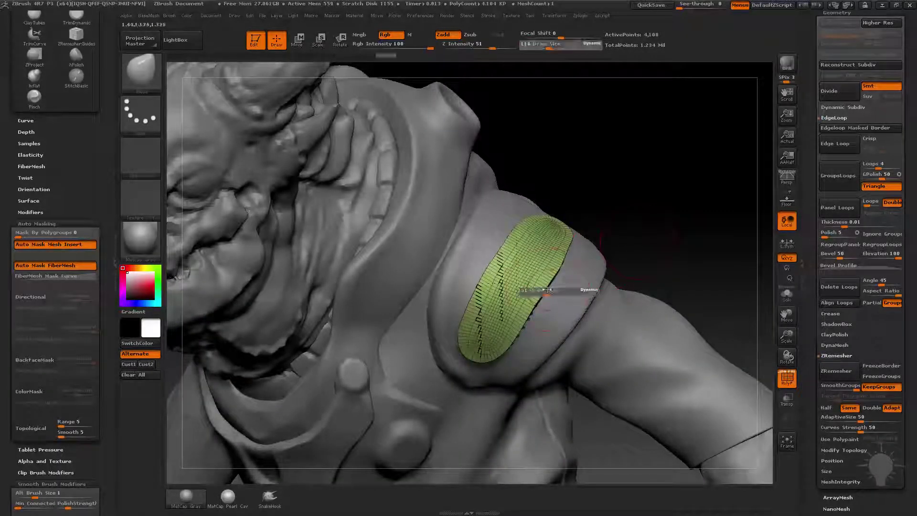
{"action": "left_click", "coordinate": [534, 288]}
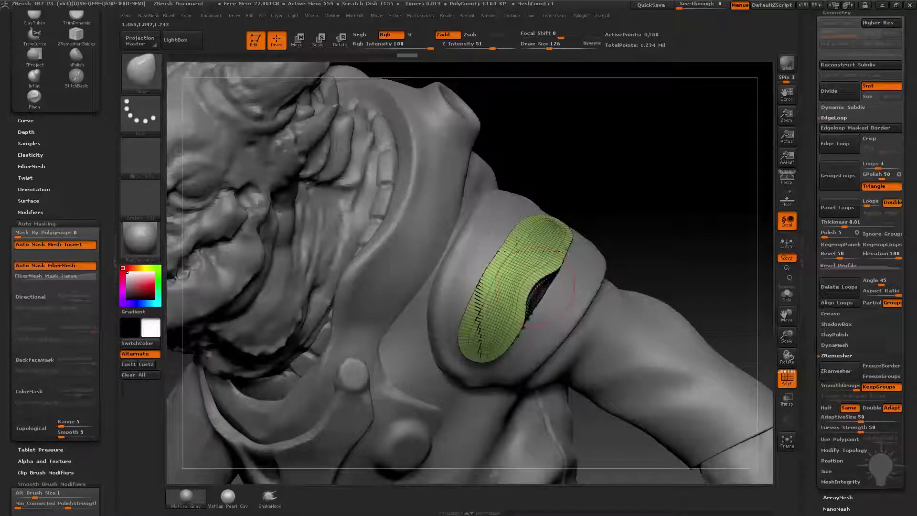
{"action": "left_click_drag", "start_coordinate": [530, 297], "coordinate": [542, 288]}
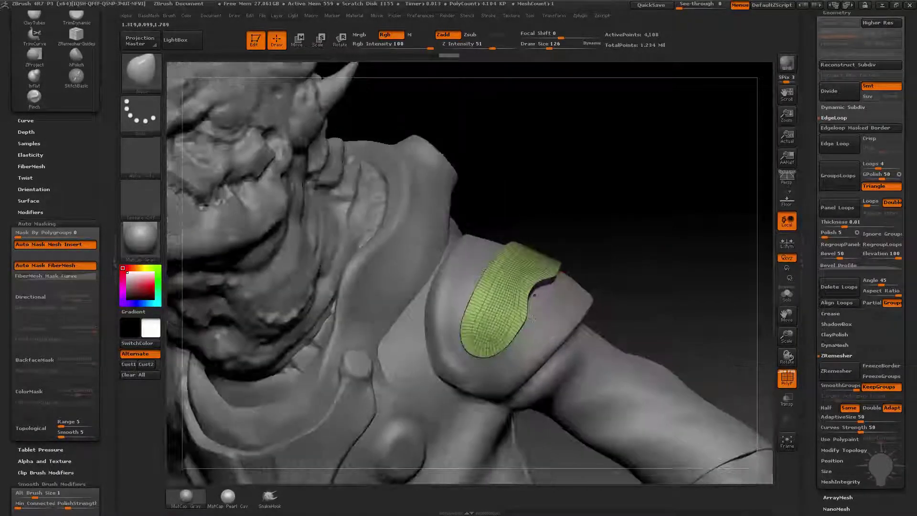
Step: Select the shoulder armour mesh, set brush size 101, and hide PolyFrame
{"action": "left_click", "coordinate": [572, 311], "text": "alt"}
{"action": "key", "text": "s"}
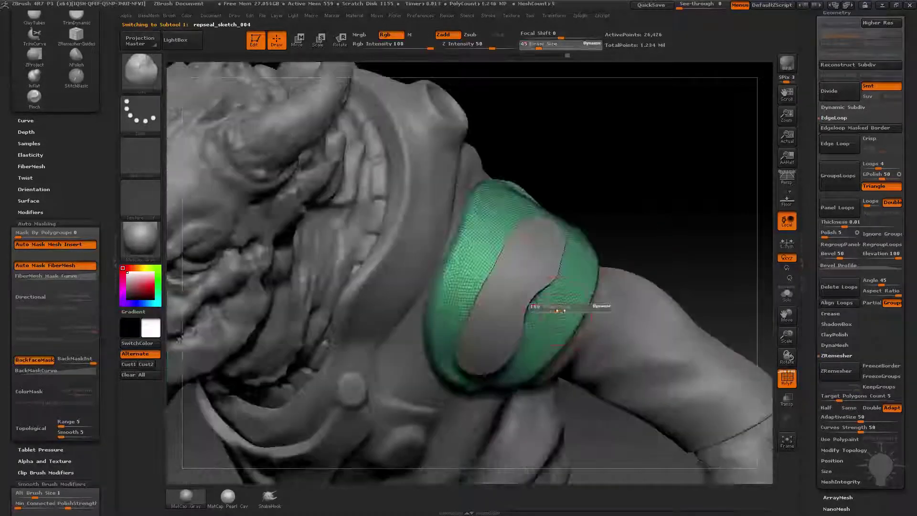
{"action": "left_click", "coordinate": [559, 311]}
{"action": "left_click_drag", "start_coordinate": [548, 315], "coordinate": [564, 283]}
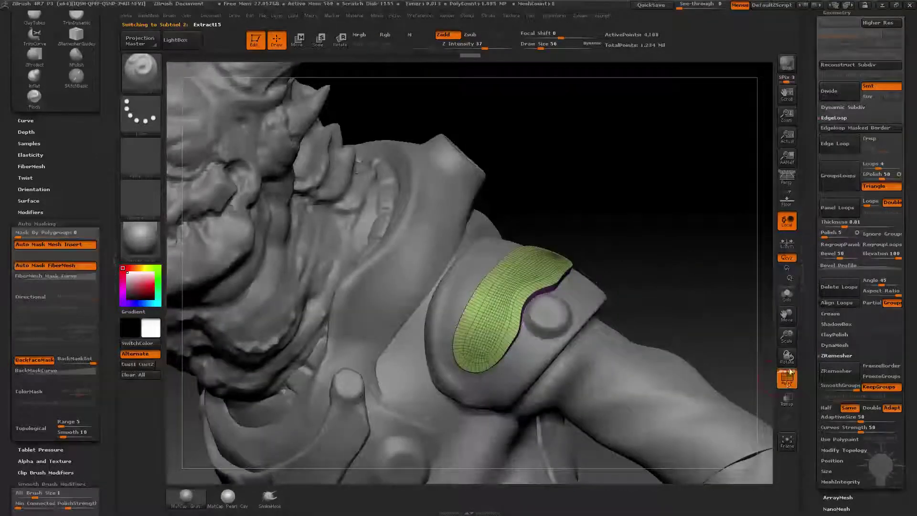
{"action": "left_click", "coordinate": [787, 377]}
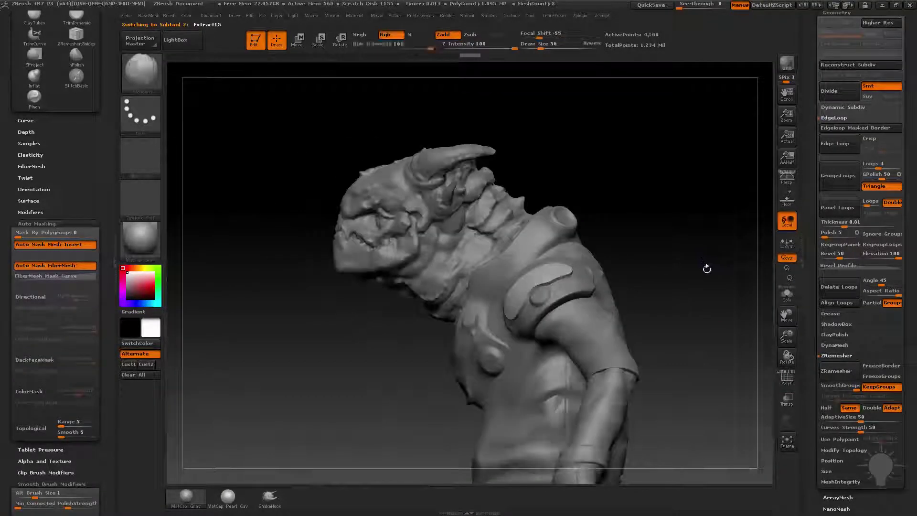
{"action": "mouse_move", "coordinate": [706, 266]}
{"action": "left_mouse_down"}
{"action": "mouse_move", "coordinate": [710, 291]}
{"action": "mouse_move", "coordinate": [687, 281]}
{"action": "left_mouse_up"}
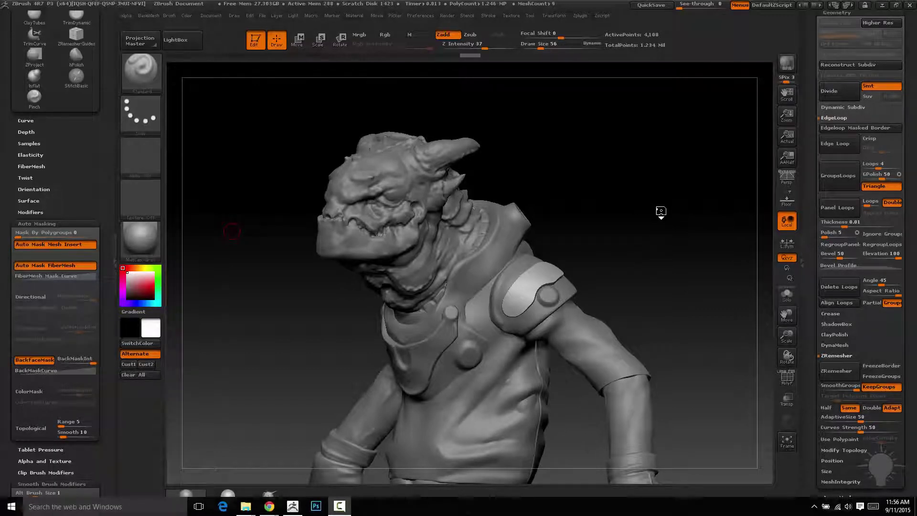
Step: Delete the old extracted shoulder-pad insert piece
{"action": "mouse_move", "coordinate": [661, 212]}
{"action": "left_mouse_down"}
{"action": "mouse_move", "coordinate": [651, 229]}
{"action": "mouse_move", "coordinate": [776, 204]}
{"action": "left_mouse_up"}
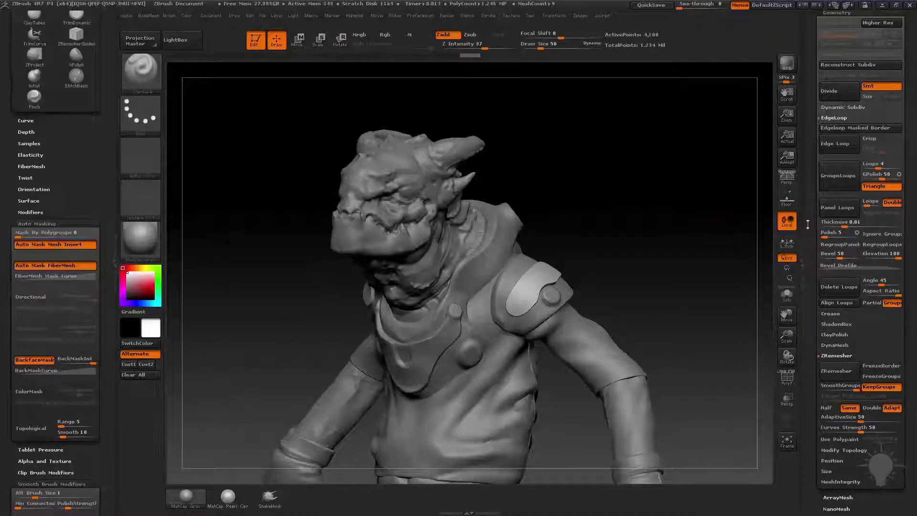
{"action": "scroll", "coordinate": [807, 225], "scroll_direction": "up", "scroll_amount": 10}
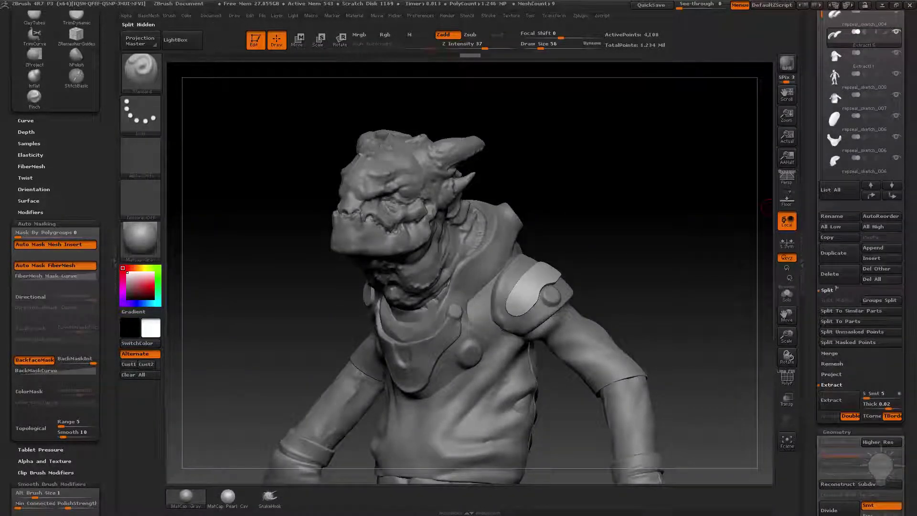
{"action": "left_click", "coordinate": [830, 273]}
{"action": "key", "text": "s"}
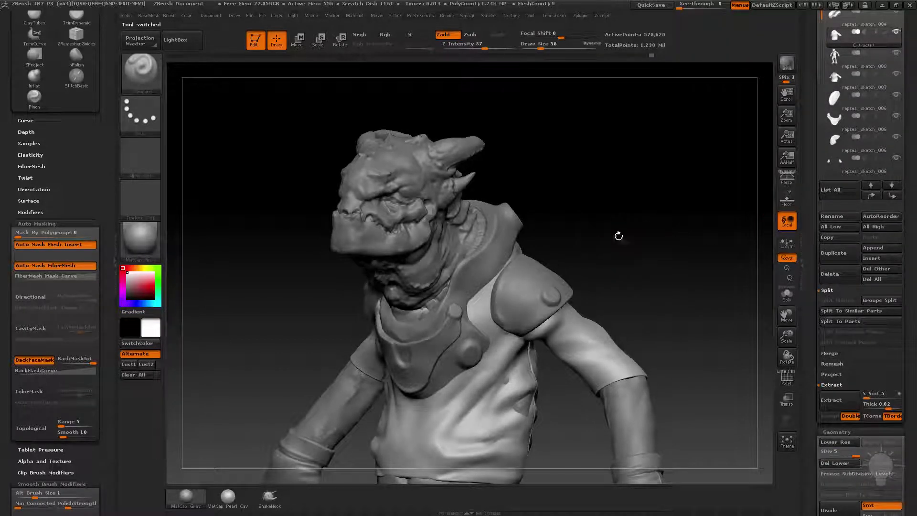
Step: Clear the old mask and paint a crescent mask around the shoulder stud
{"action": "left_click_drag", "start_coordinate": [619, 236], "coordinate": [755, 372], "text": "alt"}
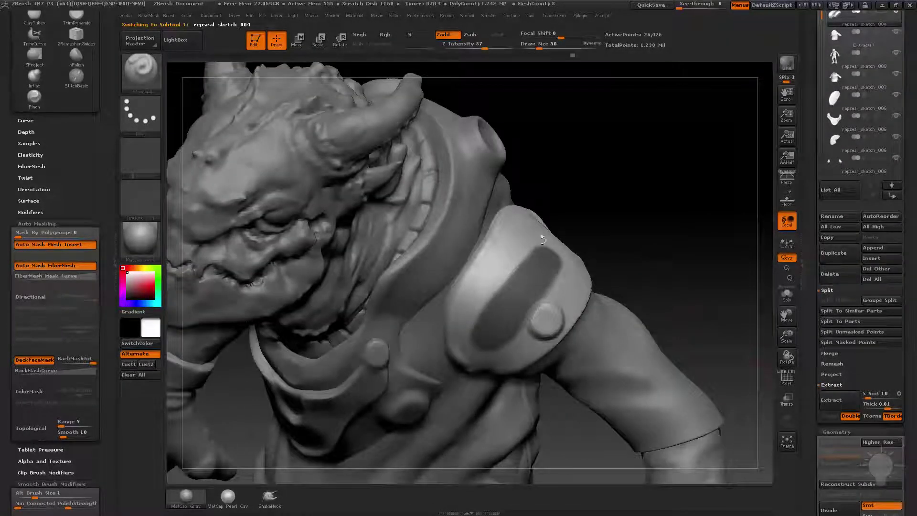
{"action": "left_click", "coordinate": [711, 272], "text": "ctrl"}
{"action": "left_click_drag", "start_coordinate": [710, 272], "coordinate": [532, 279]}
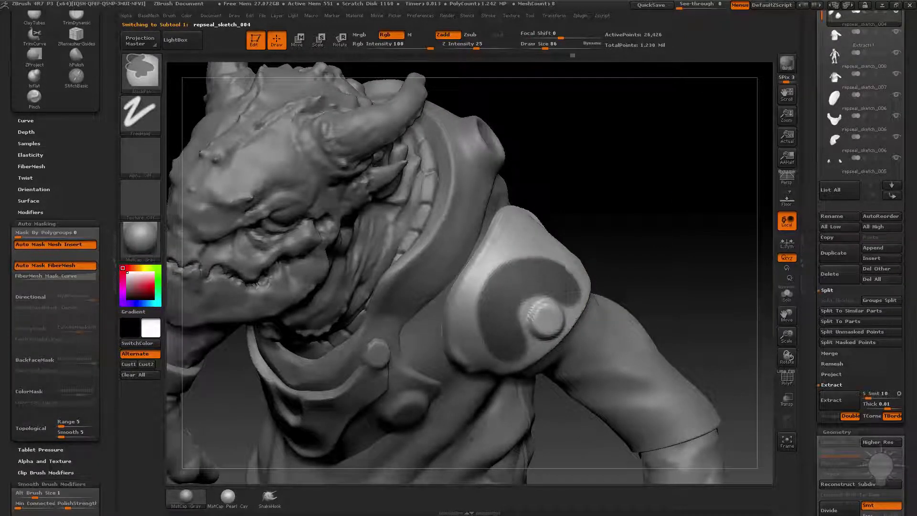
{"action": "left_click_drag", "start_coordinate": [677, 200], "coordinate": [696, 239]}
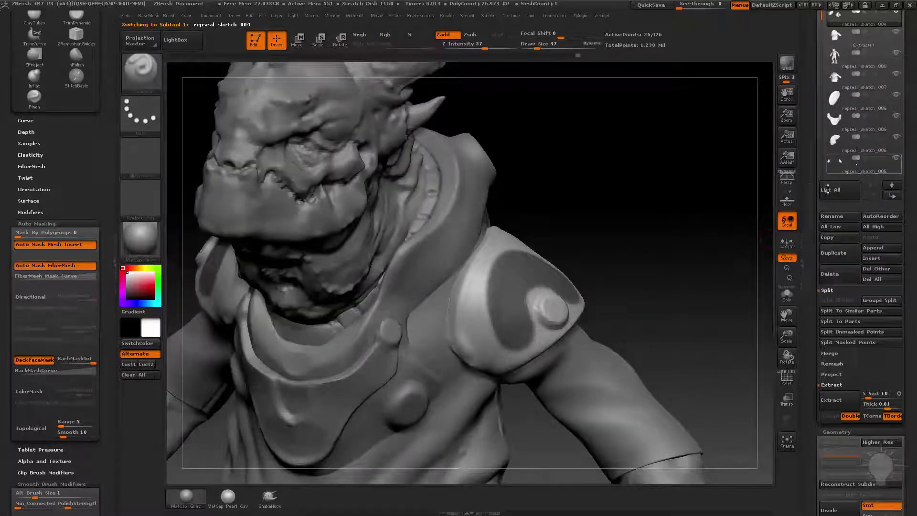
Step: Extract the crescent mask as repseal_sketch_009, delete its hidden polygons and turn on PolyF
{"action": "left_click", "coordinate": [833, 364]}
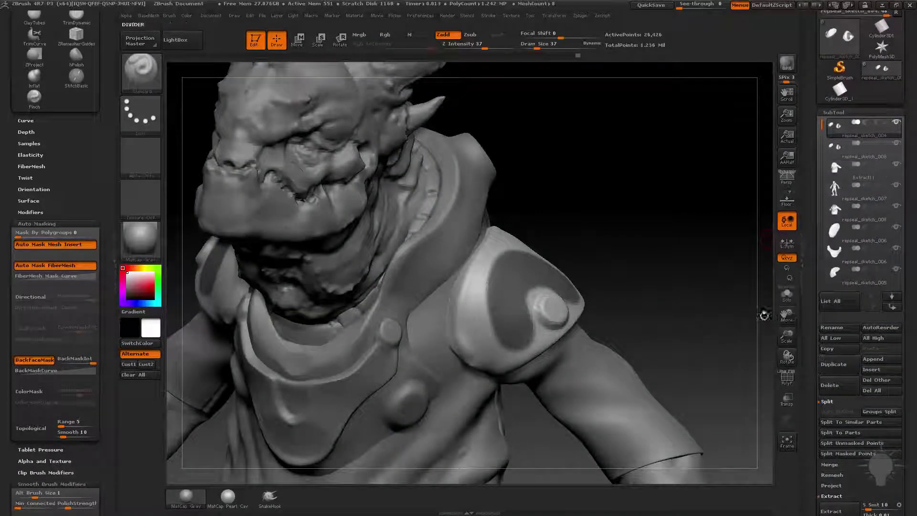
{"action": "mouse_move", "coordinate": [761, 313]}
{"action": "left_mouse_down"}
{"action": "mouse_move", "coordinate": [768, 348]}
{"action": "mouse_move", "coordinate": [634, 243]}
{"action": "left_mouse_up"}
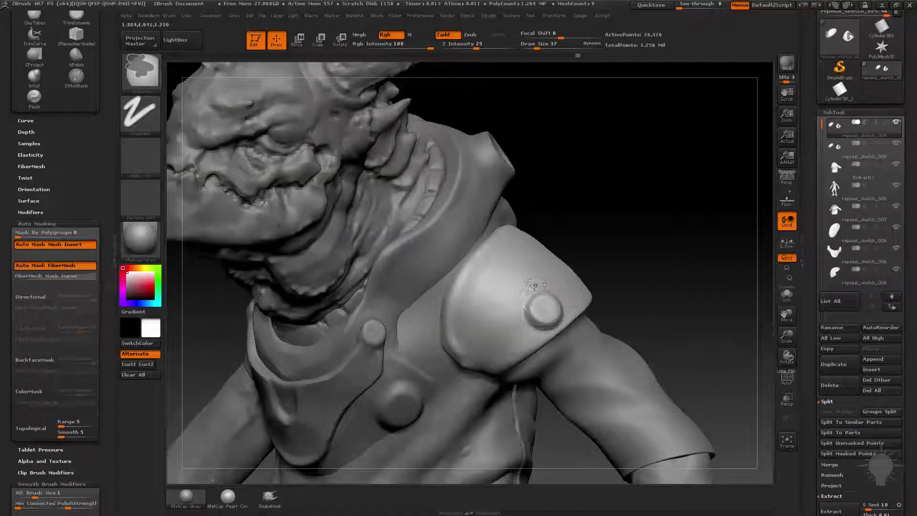
{"action": "key", "text": "space"}
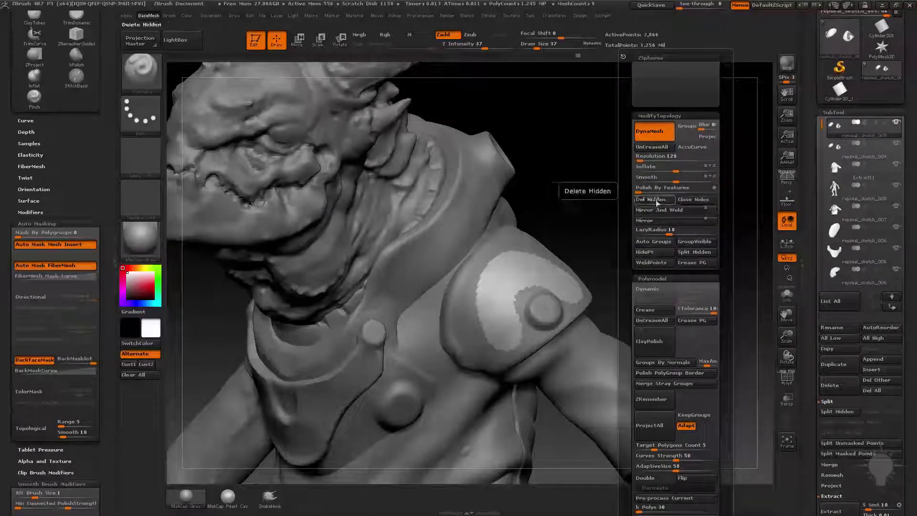
{"action": "left_click", "coordinate": [783, 384]}
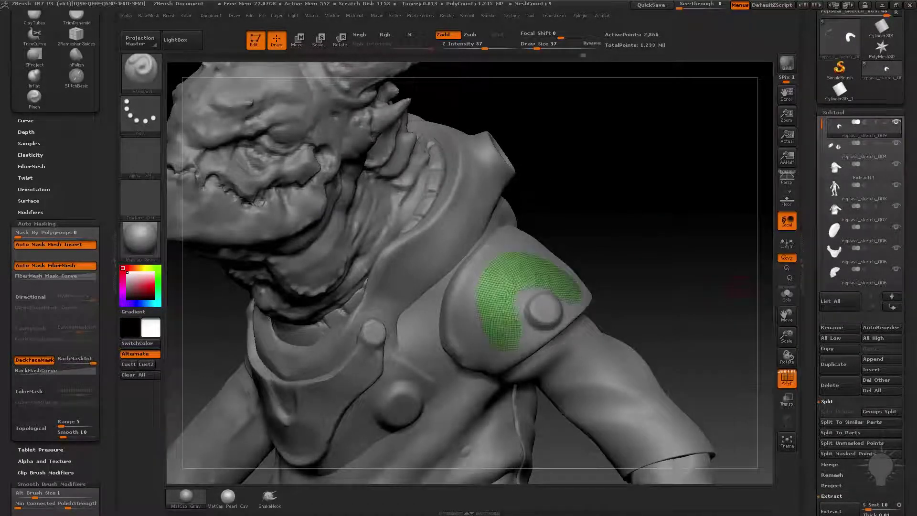
{"action": "left_click_drag", "start_coordinate": [750, 334], "coordinate": [726, 265]}
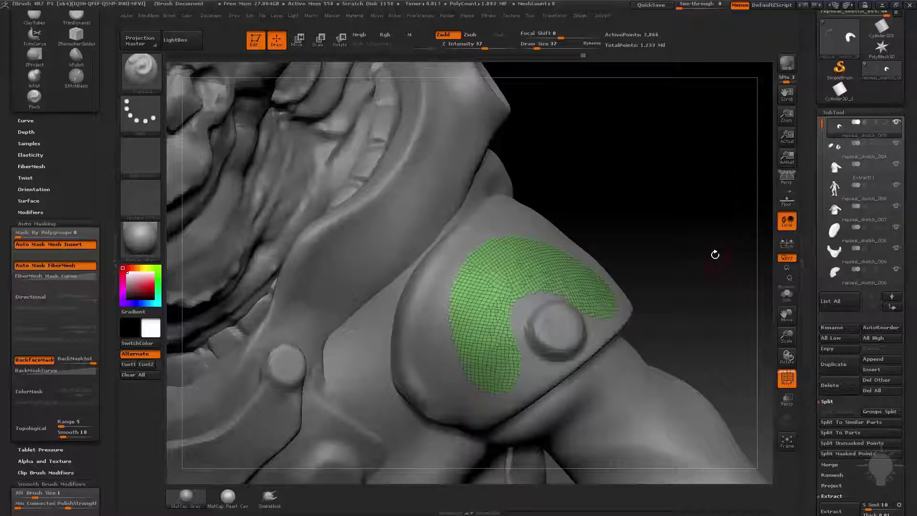
Step: Adjust the Modify Topology options on the crescent repseal_sketch_009 piece
{"action": "left_click_drag", "start_coordinate": [689, 270], "coordinate": [696, 236]}
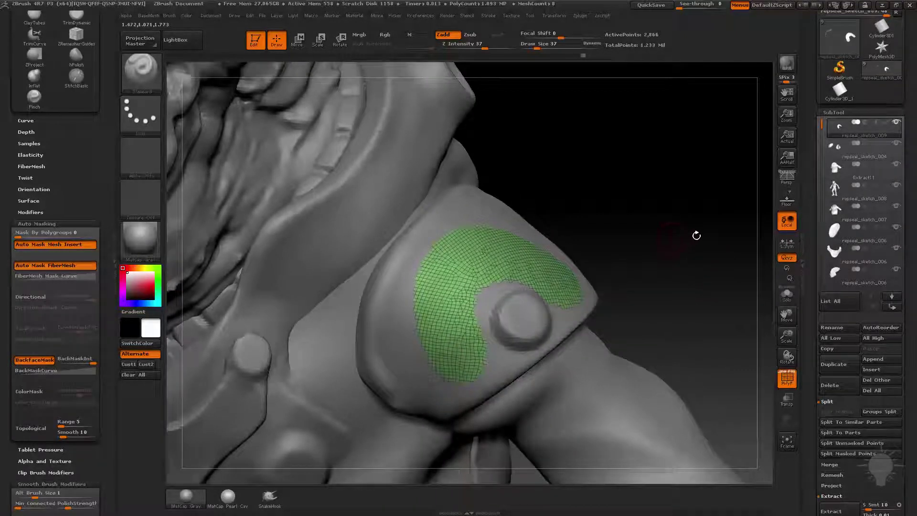
{"action": "key", "text": "b"}
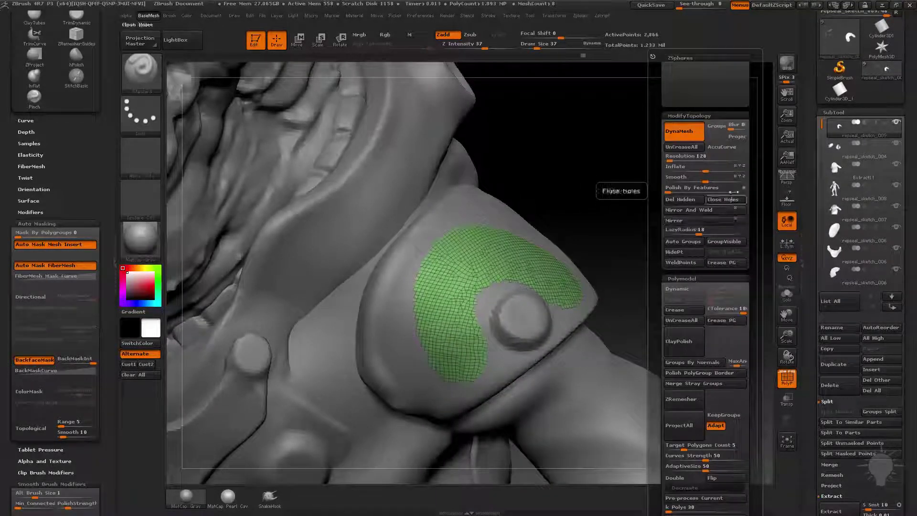
{"action": "left_click_drag", "start_coordinate": [674, 188], "coordinate": [682, 189]}
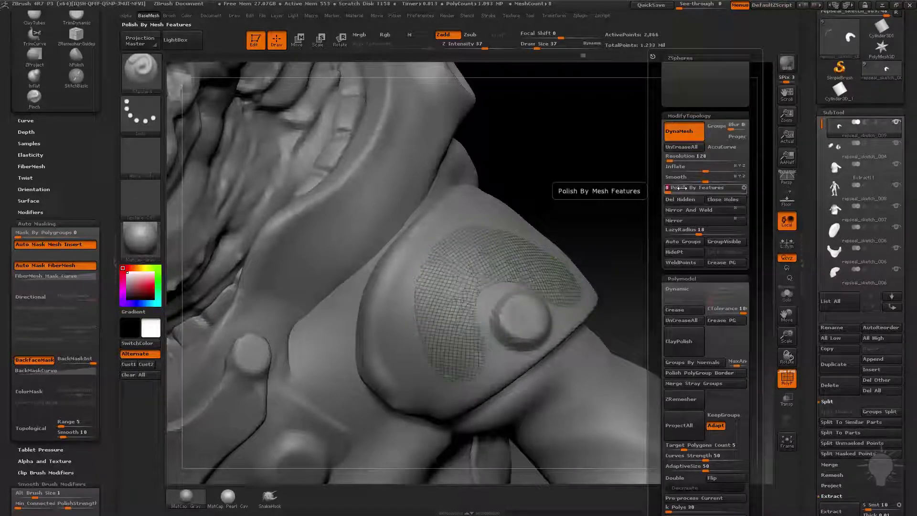
Step: Solo the crescent and ZRemesh it twice, down to about 298 points of even quads
{"action": "left_click", "coordinate": [786, 289]}
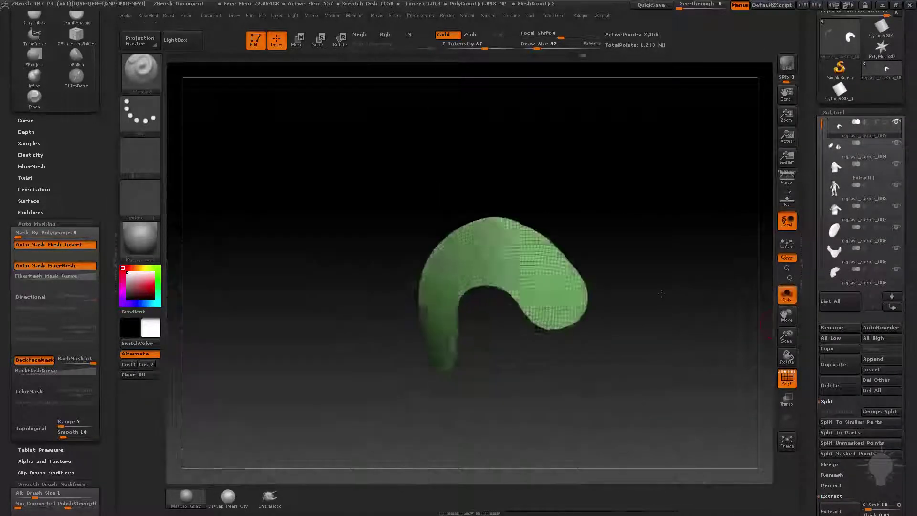
{"action": "left_click_drag", "start_coordinate": [765, 279], "coordinate": [664, 271]}
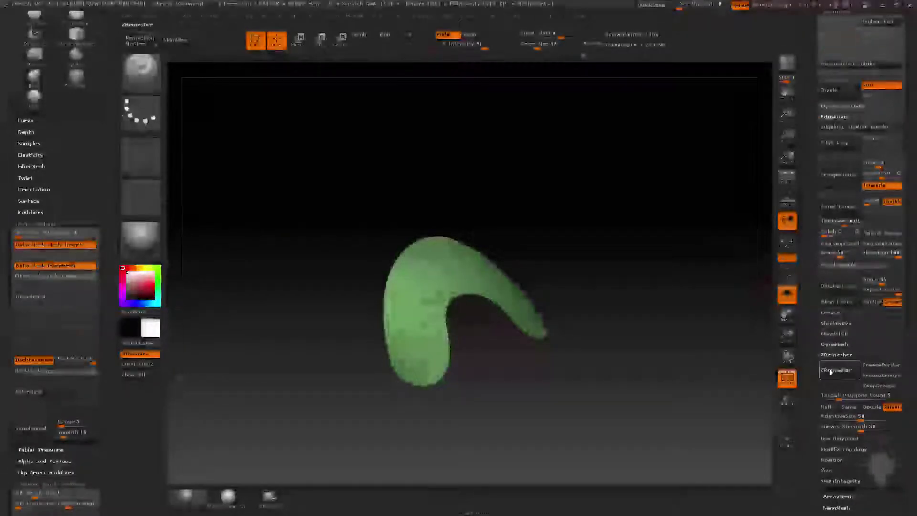
{"action": "left_click", "coordinate": [833, 370]}
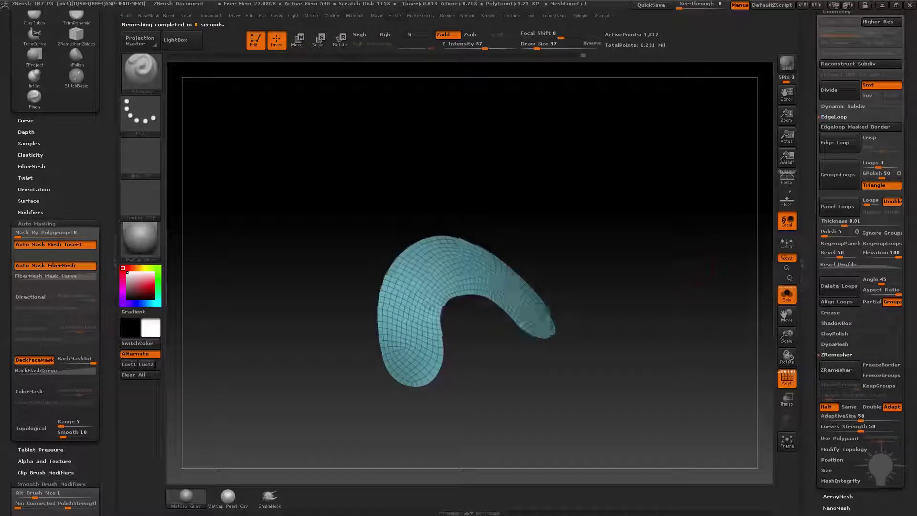
{"action": "left_click_drag", "start_coordinate": [697, 272], "coordinate": [688, 284]}
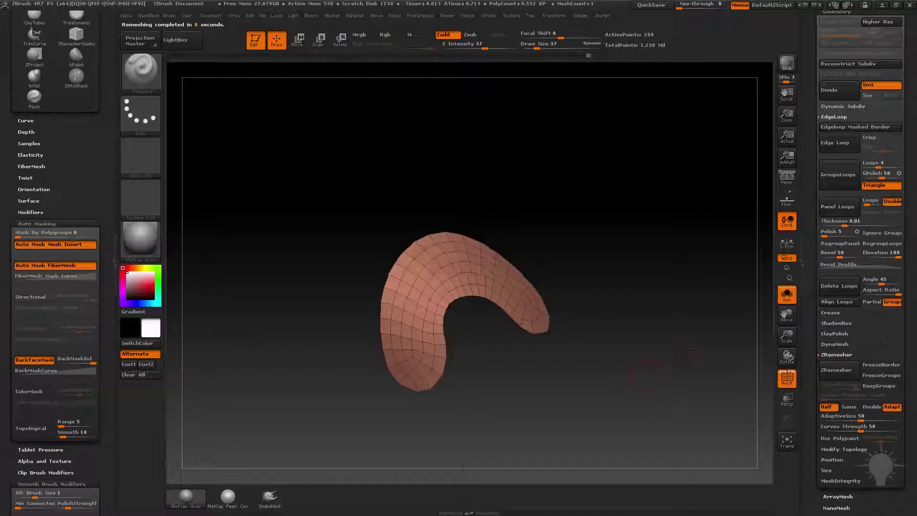
{"action": "left_click", "coordinate": [786, 300]}
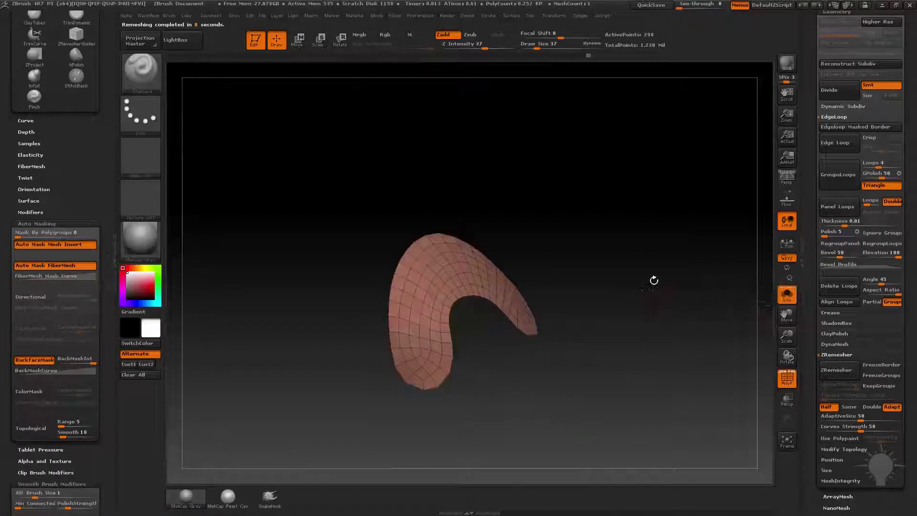
Step: Preview extracting the masked shoulder patch with S Smt smoothing set to 0
{"action": "scroll", "coordinate": [811, 178], "scroll_direction": "up", "scroll_amount": 5}
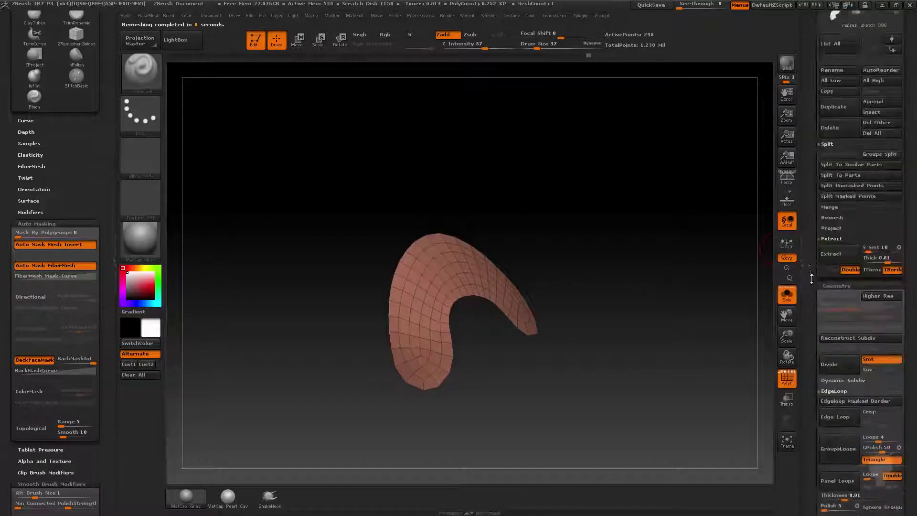
{"action": "scroll", "coordinate": [810, 178], "scroll_direction": "up", "scroll_amount": 5}
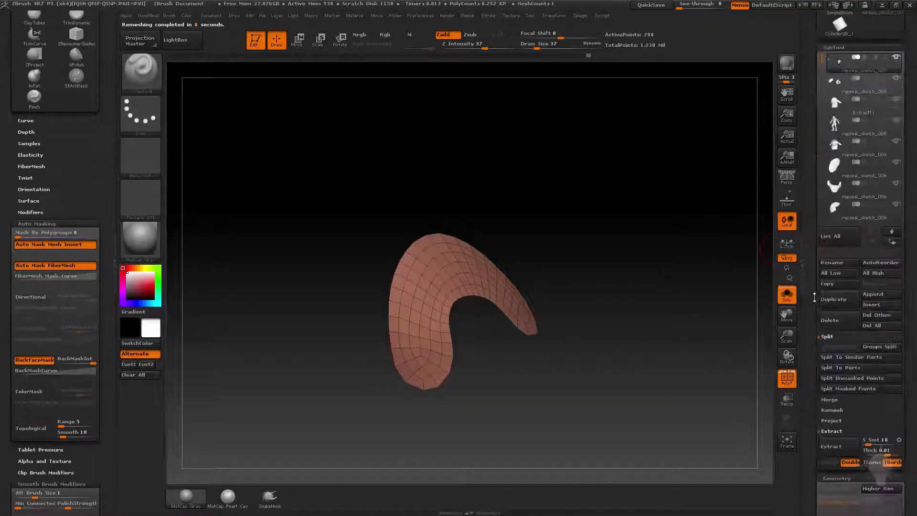
{"action": "left_click", "coordinate": [835, 449]}
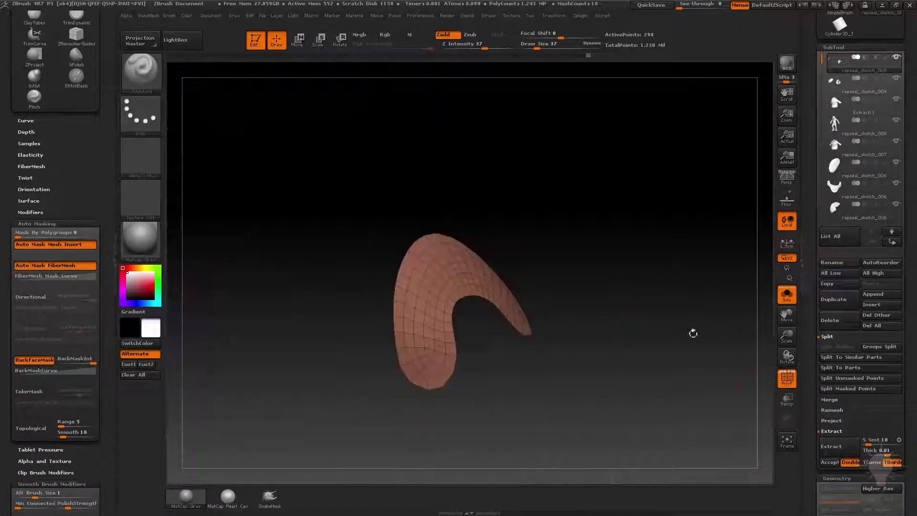
{"action": "left_click", "coordinate": [863, 439]}
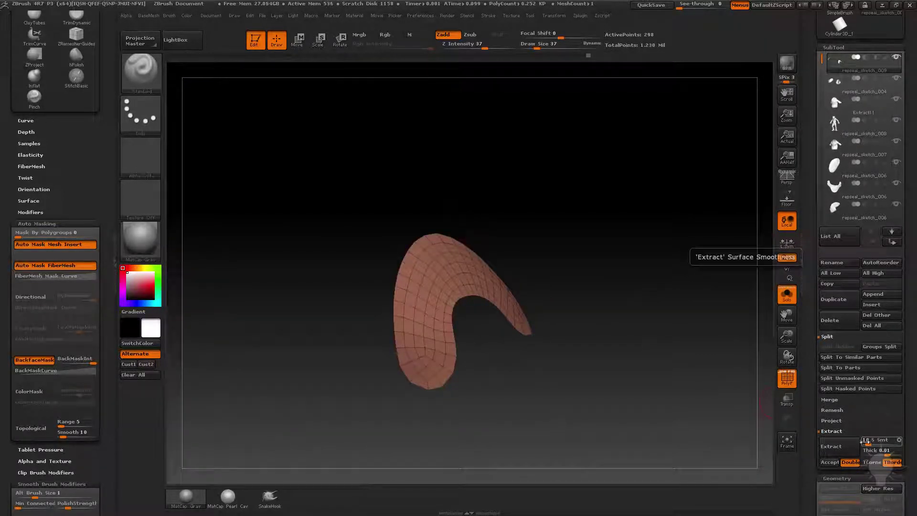
{"action": "left_click", "coordinate": [838, 449]}
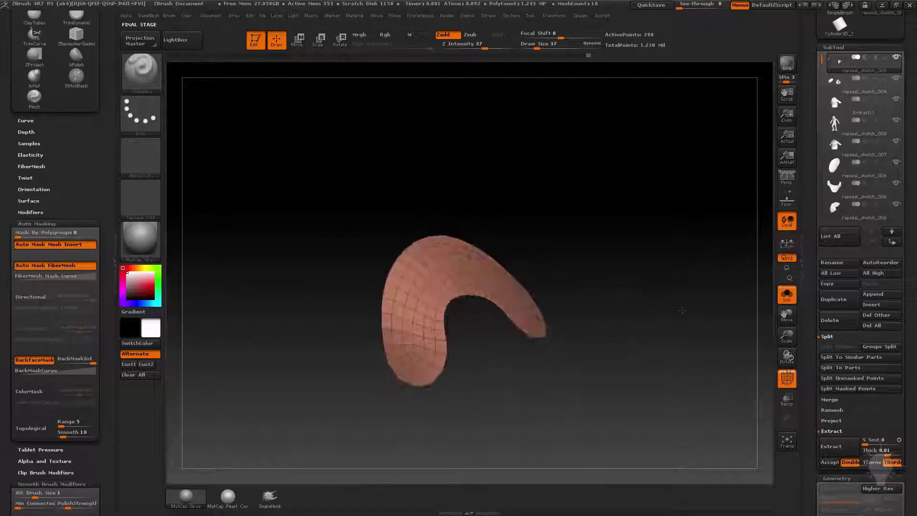
{"action": "left_click_drag", "start_coordinate": [881, 454], "coordinate": [878, 454]}
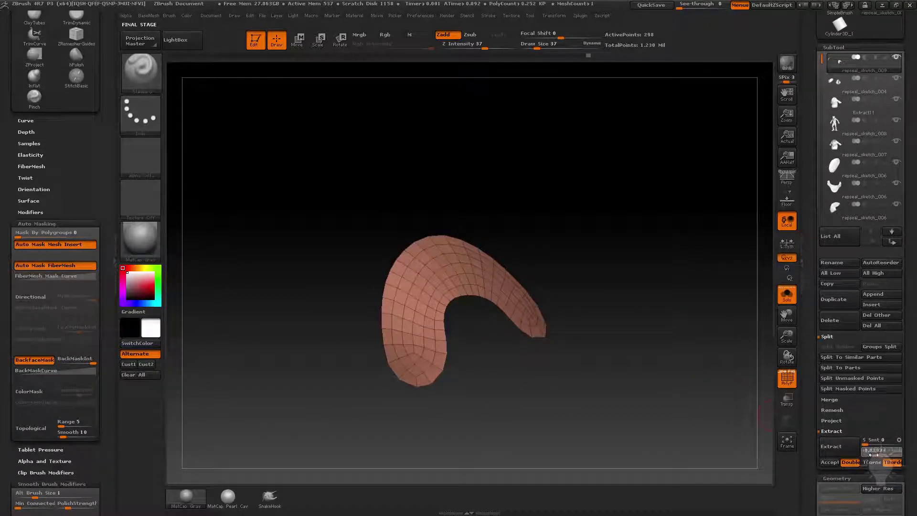
{"action": "left_click", "coordinate": [840, 451]}
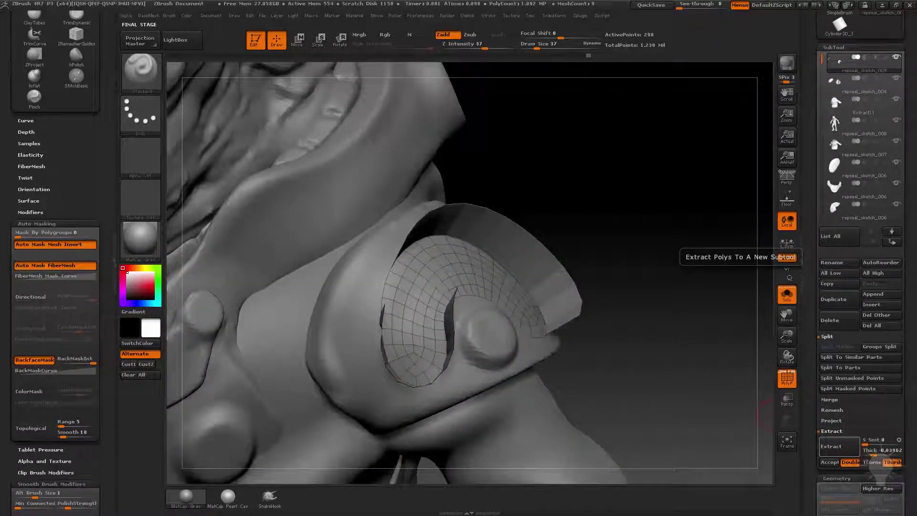
Step: Set extraction thickness to -0.01 and accept the shell as a new subtool
{"action": "left_click", "coordinate": [877, 453]}
{"action": "type", "text": "-0.01"}
{"action": "key", "text": "Return"}
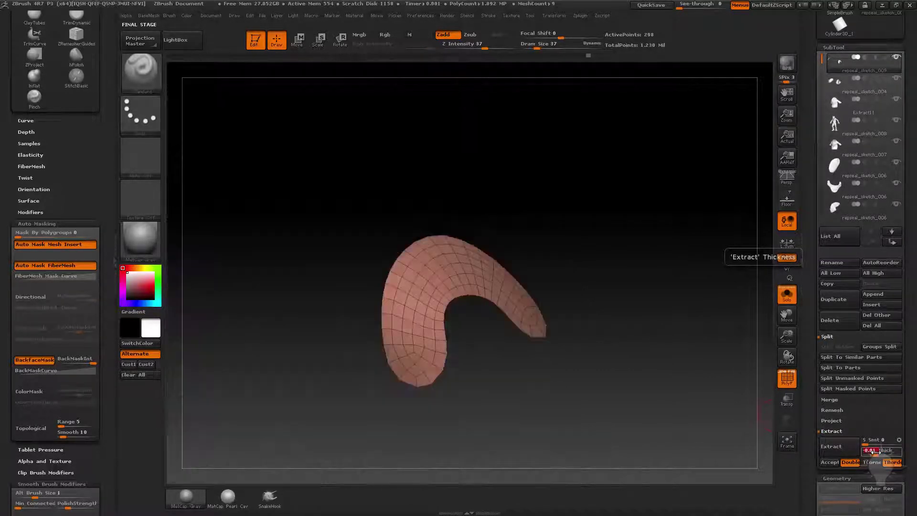
{"action": "left_click", "coordinate": [830, 446]}
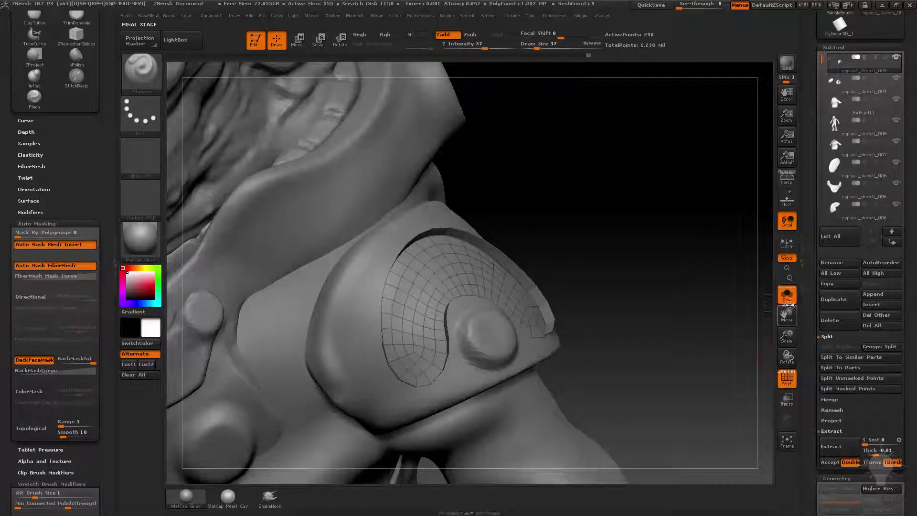
{"action": "left_click", "coordinate": [830, 462]}
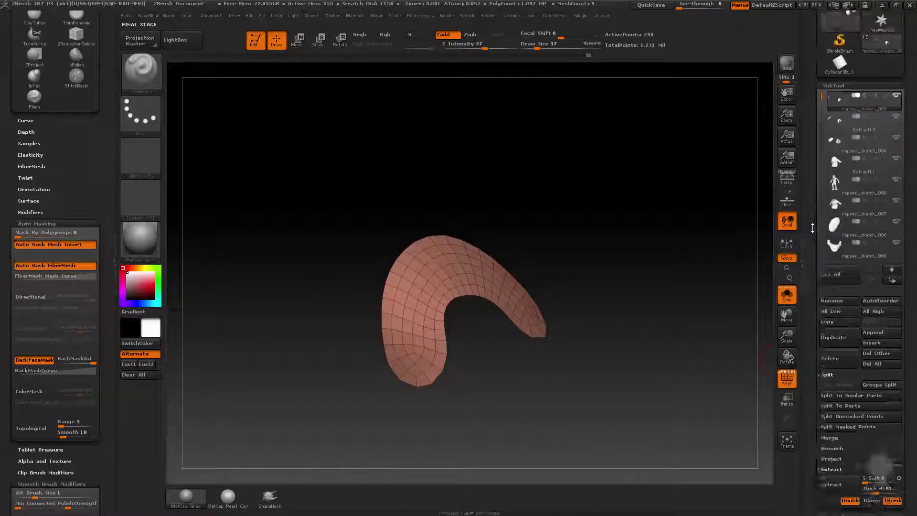
Step: Select the Extract19 subtool and view it alone in Solo mode from several angles
{"action": "left_click", "coordinate": [863, 179]}
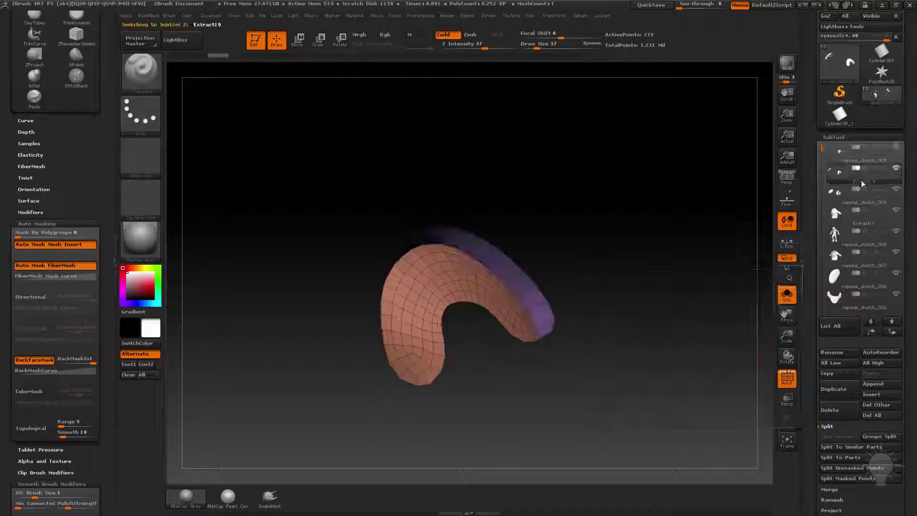
{"action": "left_click", "coordinate": [786, 295]}
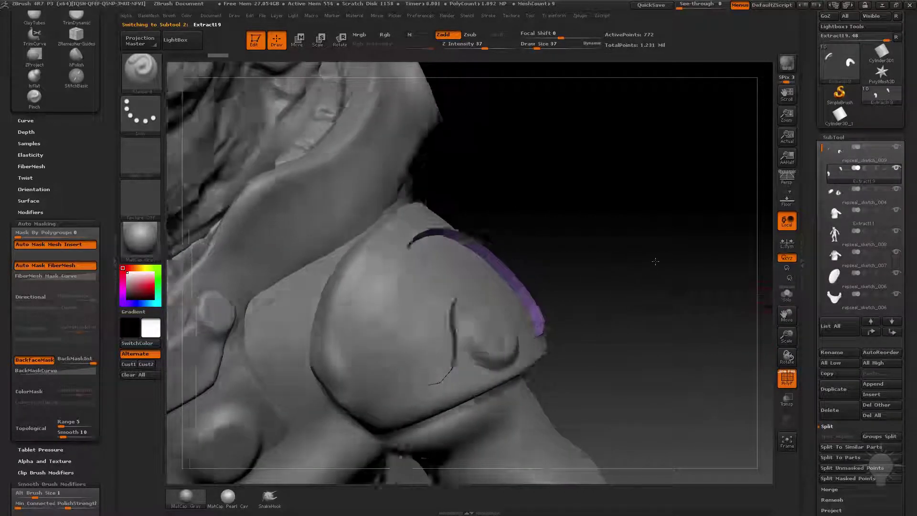
{"action": "left_click", "coordinate": [786, 294]}
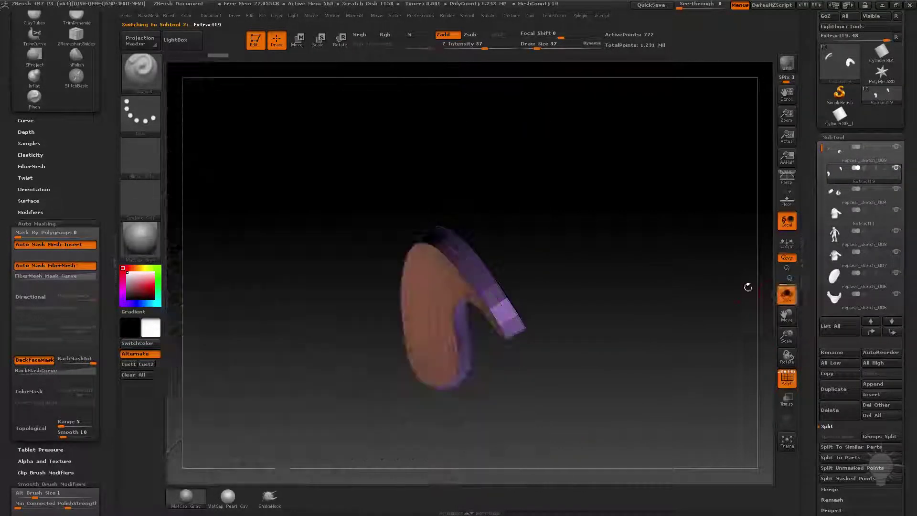
{"action": "mouse_move", "coordinate": [745, 286]}
{"action": "left_mouse_down"}
{"action": "mouse_move", "coordinate": [589, 277]}
{"action": "mouse_move", "coordinate": [637, 280]}
{"action": "mouse_move", "coordinate": [612, 184]}
{"action": "mouse_move", "coordinate": [623, 224]}
{"action": "mouse_move", "coordinate": [644, 251]}
{"action": "mouse_move", "coordinate": [630, 223]}
{"action": "left_mouse_up"}
{"action": "mouse_move", "coordinate": [820, 296]}
{"action": "left_mouse_down"}
{"action": "mouse_move", "coordinate": [819, 96]}
{"action": "mouse_move", "coordinate": [820, 289]}
{"action": "mouse_move", "coordinate": [840, 386]}
{"action": "left_mouse_up"}
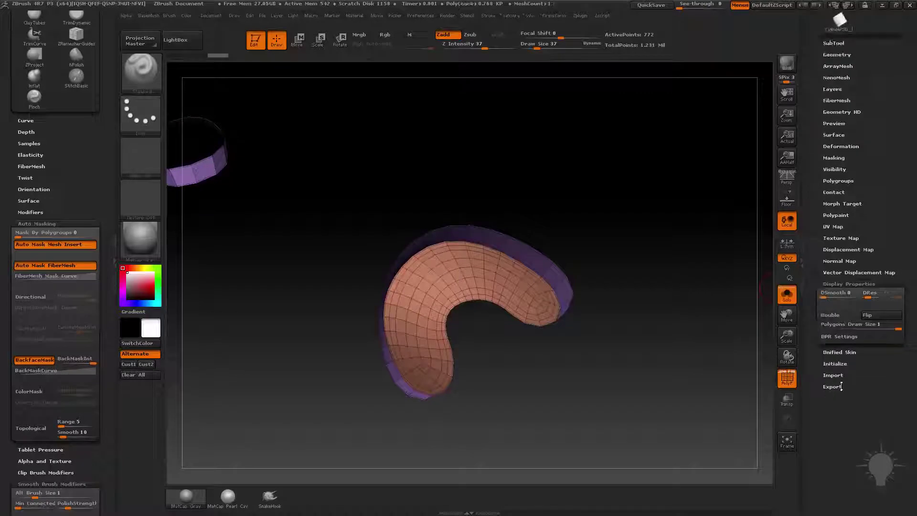
Step: Toggle Double display on and off to inspect both faces of the Extract19 shell
{"action": "left_click_drag", "start_coordinate": [770, 389], "coordinate": [652, 366]}
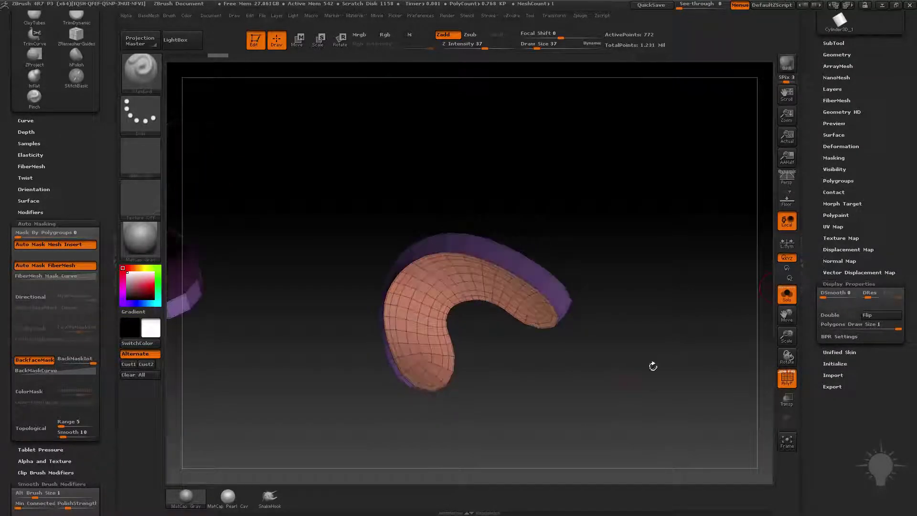
{"action": "left_click", "coordinate": [848, 314]}
{"action": "mouse_move", "coordinate": [589, 247]}
{"action": "left_mouse_down"}
{"action": "mouse_move", "coordinate": [563, 305]}
{"action": "mouse_move", "coordinate": [604, 223]}
{"action": "left_mouse_up"}
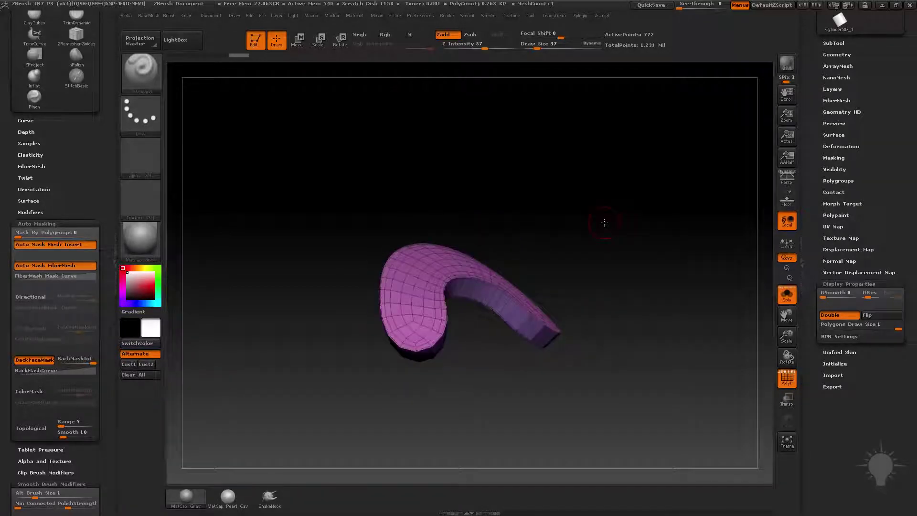
{"action": "left_click", "coordinate": [849, 317]}
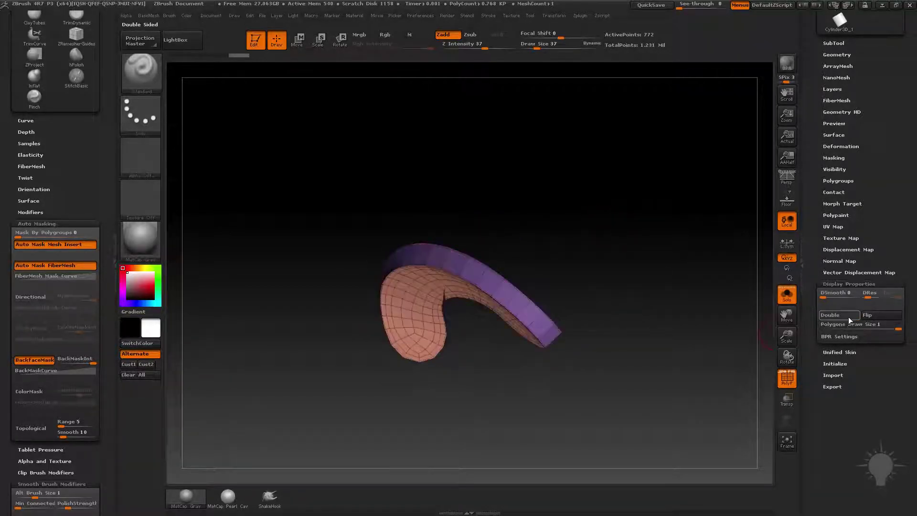
{"action": "left_click_drag", "start_coordinate": [580, 275], "coordinate": [589, 292]}
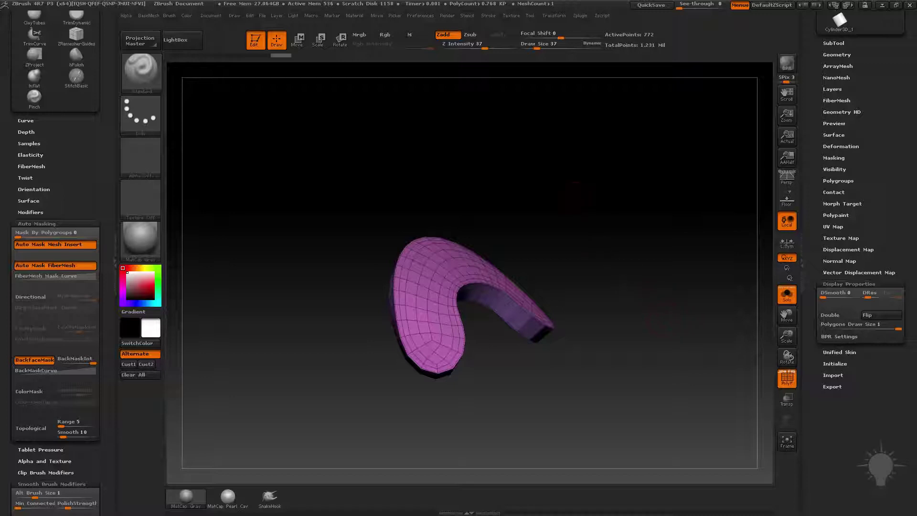
{"action": "left_click_drag", "start_coordinate": [589, 293], "coordinate": [578, 268]}
Step: Flip the shell's surface normals and check it with Double display
{"action": "key", "text": "s"}
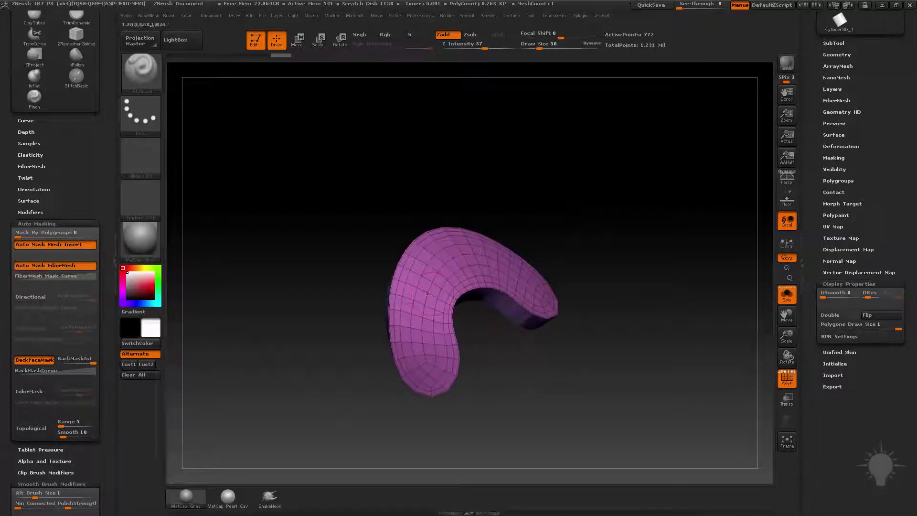
{"action": "left_click", "coordinate": [874, 314]}
{"action": "left_click", "coordinate": [821, 315]}
{"action": "left_click_drag", "start_coordinate": [563, 260], "coordinate": [490, 264]}
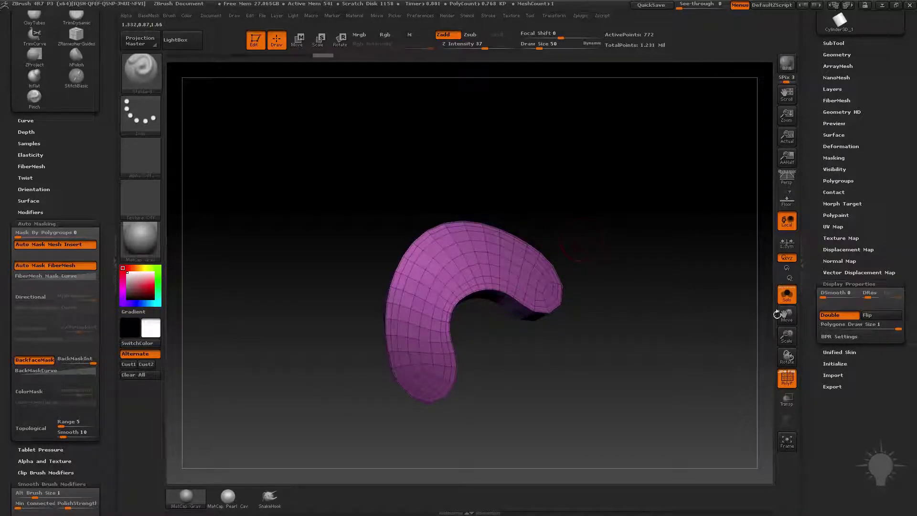
{"action": "left_click", "coordinate": [842, 318]}
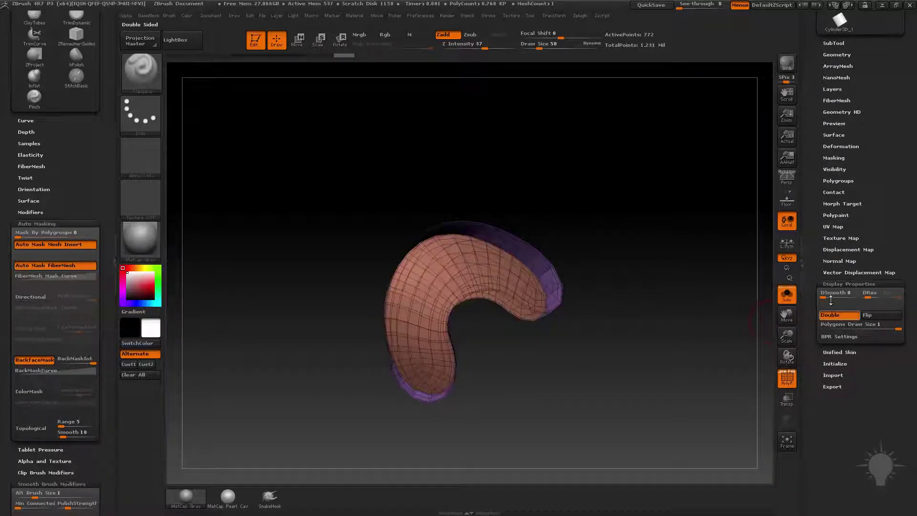
{"action": "left_click_drag", "start_coordinate": [819, 158], "coordinate": [828, 248]}
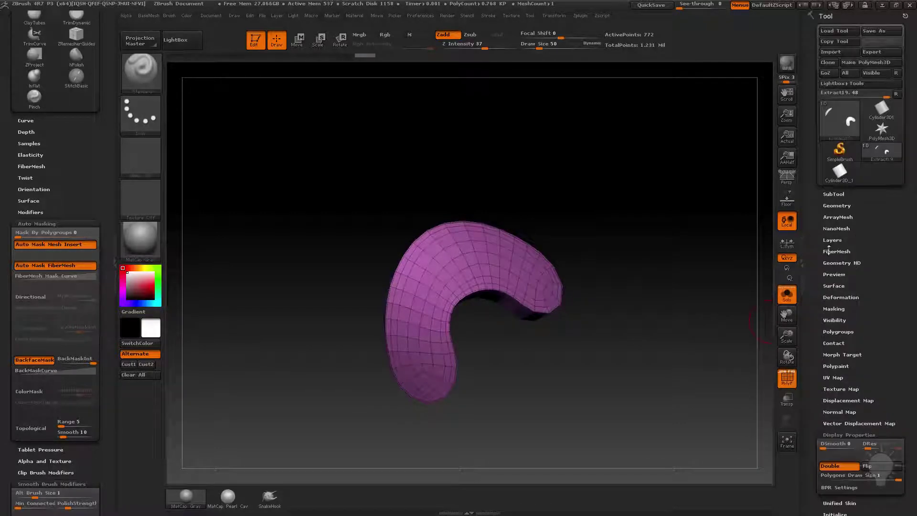
Step: Inflate the extracted shell to 33 in Tool > Deformation
{"action": "key", "text": "b"}
{"action": "key", "text": "c"}
{"action": "key", "text": "b"}
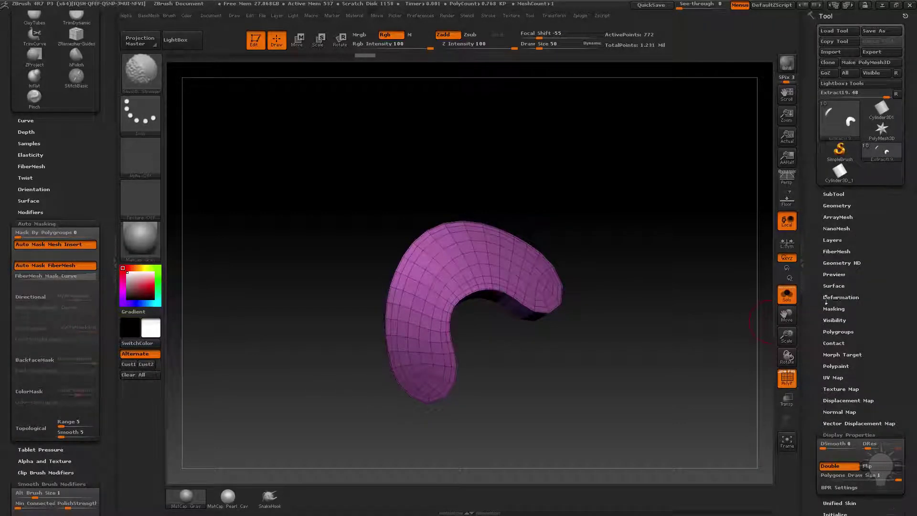
{"action": "left_click", "coordinate": [831, 297]}
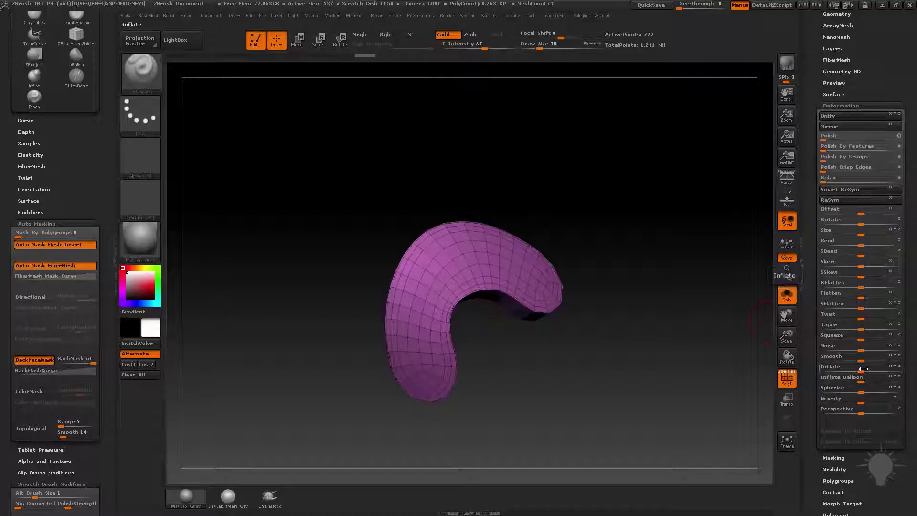
{"action": "left_click_drag", "start_coordinate": [864, 368], "coordinate": [872, 371]}
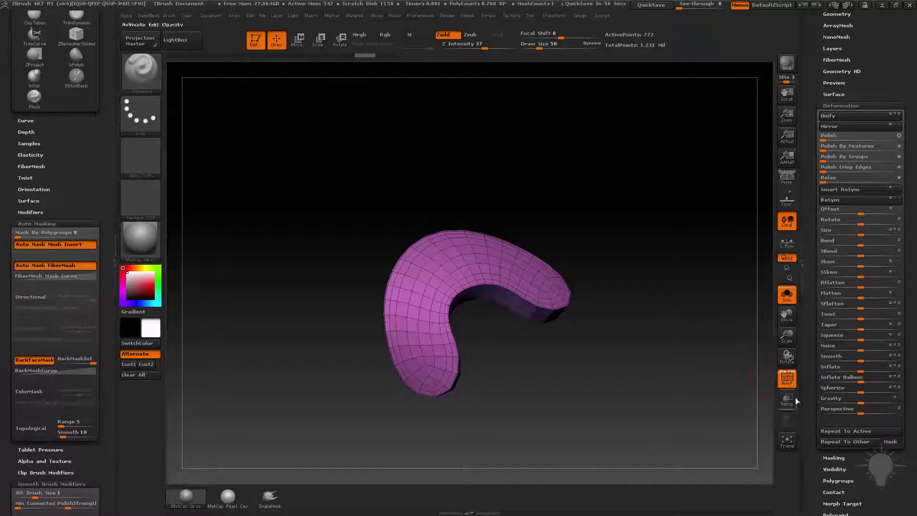
{"action": "scroll", "coordinate": [850, 286], "scroll_direction": "down", "scroll_amount": 5}
{"action": "scroll", "coordinate": [845, 263], "scroll_direction": "down", "scroll_amount": 5}
Step: Turn Double display off and flip the shell's normals again
{"action": "left_click", "coordinate": [835, 235]}
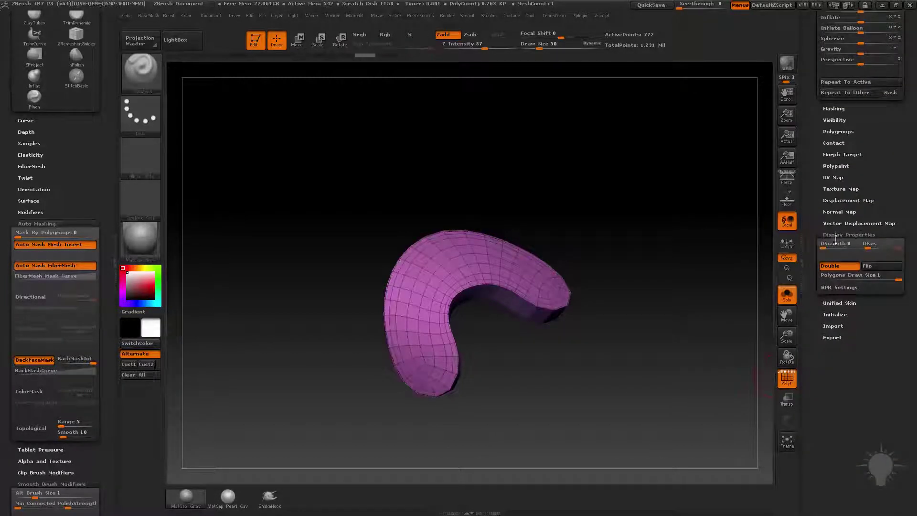
{"action": "left_click", "coordinate": [834, 267]}
{"action": "left_click_drag", "start_coordinate": [744, 286], "coordinate": [688, 312]}
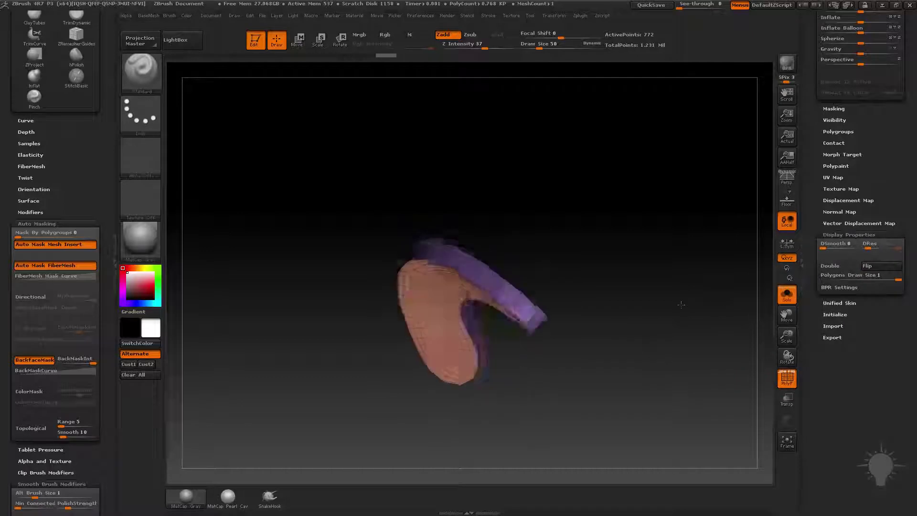
{"action": "left_click", "coordinate": [888, 267]}
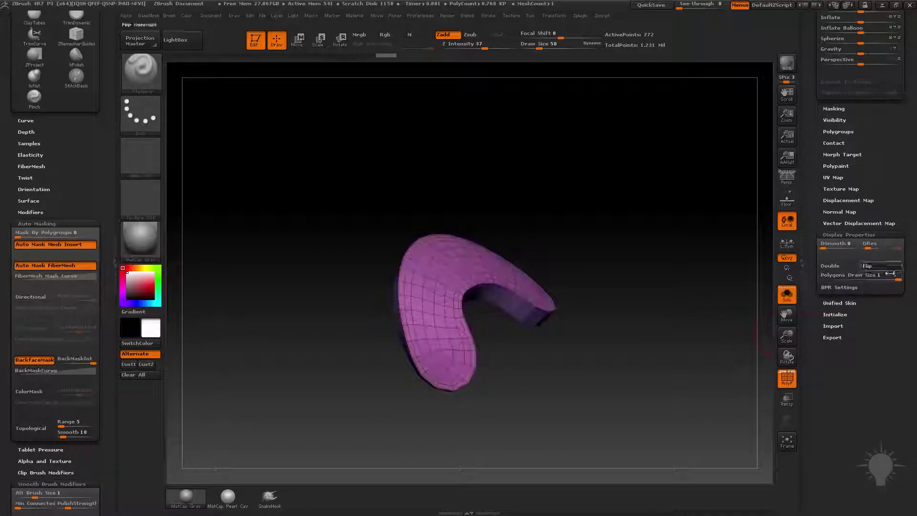
{"action": "scroll", "coordinate": [826, 340], "scroll_direction": "up", "scroll_amount": 5}
{"action": "scroll", "coordinate": [823, 340], "scroll_direction": "up", "scroll_amount": 5}
Step: Turn Solo off and orbit the full bust to review both shoulder armor shells
{"action": "left_click_drag", "start_coordinate": [692, 286], "coordinate": [630, 247]}
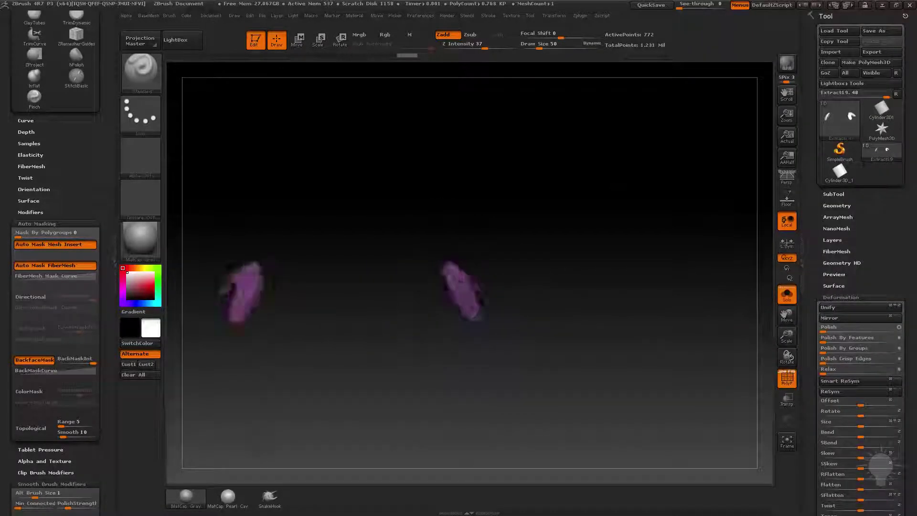
{"action": "left_click", "coordinate": [787, 295]}
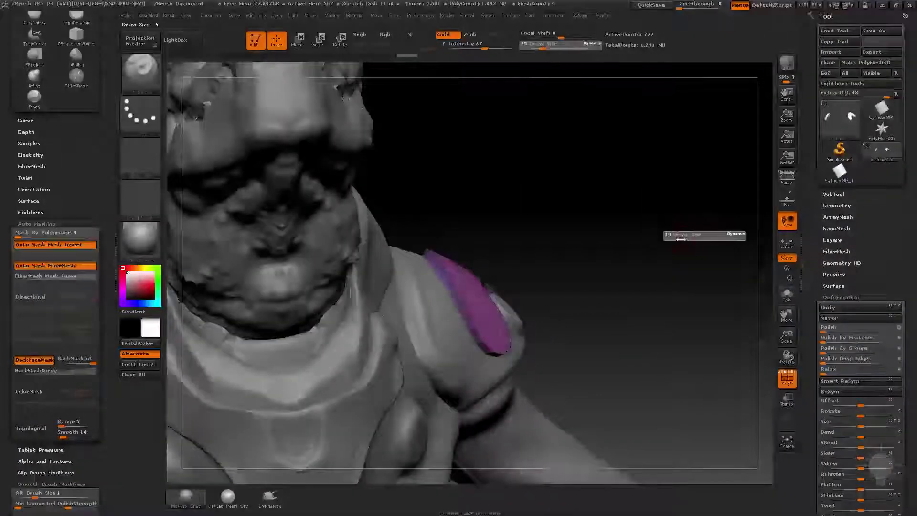
{"action": "left_click_drag", "start_coordinate": [618, 237], "coordinate": [653, 247]}
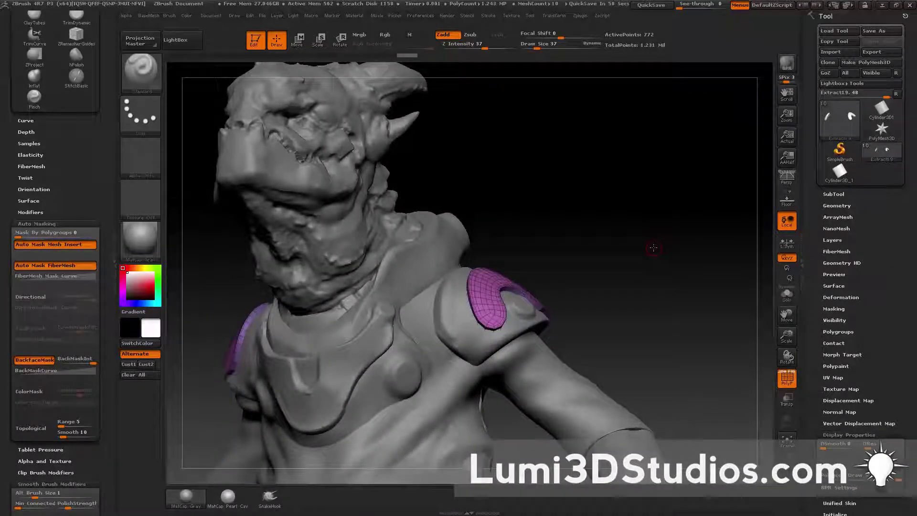
{"action": "left_click_drag", "start_coordinate": [594, 263], "coordinate": [601, 251]}
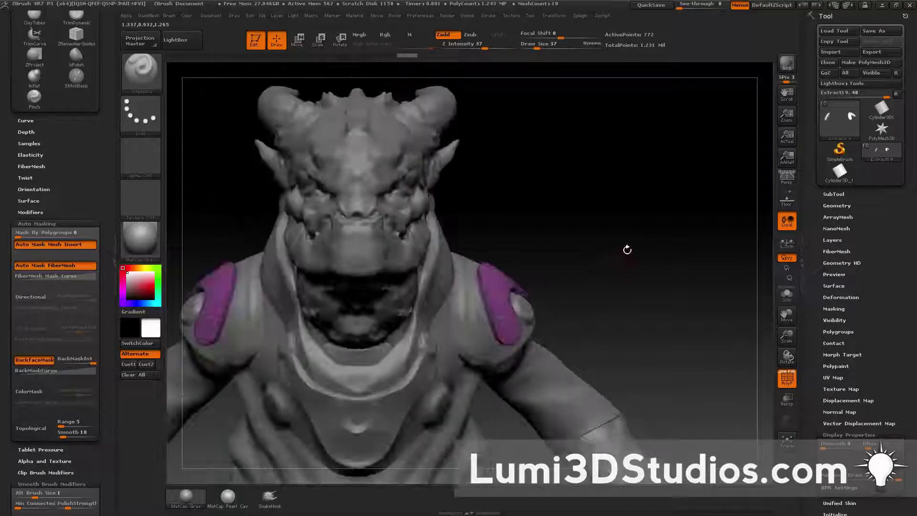